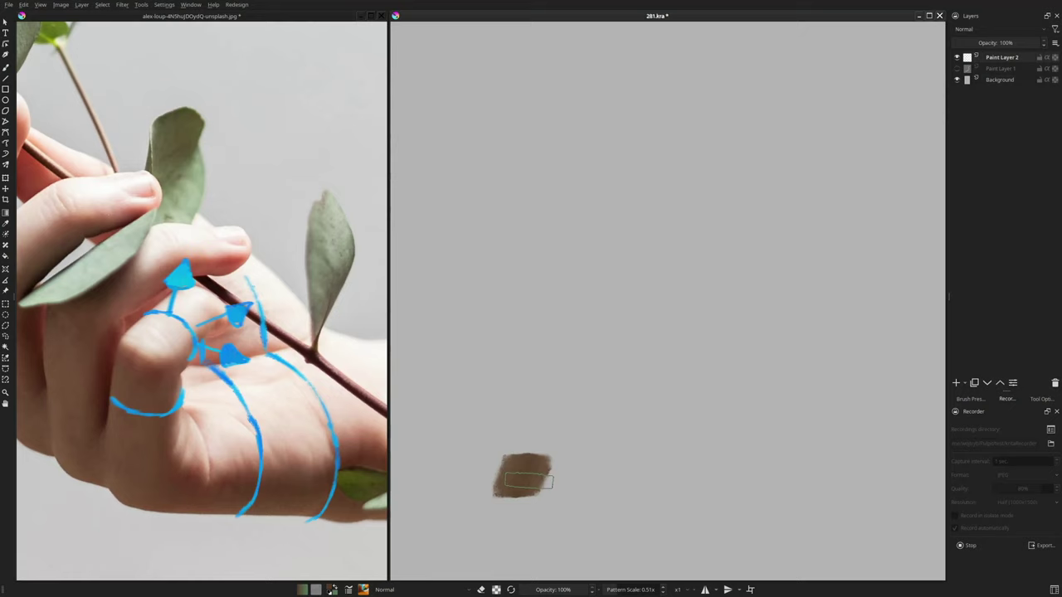
Step: Paint a rough block with a pale pink top plane and a reddish-brown front plane, sampling and adjusting skin tones
{"action": "left_click_drag", "start_coordinate": [547, 477], "coordinate": [780, 481]}
{"action": "mouse_move", "coordinate": [522, 406]}
{"action": "left_mouse_down"}
{"action": "mouse_move", "coordinate": [527, 442]}
{"action": "mouse_move", "coordinate": [700, 437]}
{"action": "mouse_move", "coordinate": [547, 373]}
{"action": "mouse_move", "coordinate": [515, 452]}
{"action": "mouse_move", "coordinate": [678, 420]}
{"action": "left_mouse_up"}
{"action": "left_click", "coordinate": [693, 455], "text": "ctrl"}
{"action": "key", "text": "shift+i"}
{"action": "left_click", "coordinate": [676, 434]}
{"action": "mouse_move", "coordinate": [730, 452]}
{"action": "left_mouse_down"}
{"action": "mouse_move", "coordinate": [603, 427]}
{"action": "mouse_move", "coordinate": [561, 451]}
{"action": "left_mouse_up"}
{"action": "left_click", "coordinate": [557, 453], "text": "ctrl"}
{"action": "mouse_move", "coordinate": [639, 439]}
{"action": "left_mouse_down"}
{"action": "mouse_move", "coordinate": [722, 485]}
{"action": "mouse_move", "coordinate": [494, 465]}
{"action": "mouse_move", "coordinate": [697, 415]}
{"action": "mouse_move", "coordinate": [747, 452]}
{"action": "mouse_move", "coordinate": [561, 467]}
{"action": "mouse_move", "coordinate": [522, 503]}
{"action": "mouse_move", "coordinate": [711, 521]}
{"action": "left_mouse_up"}
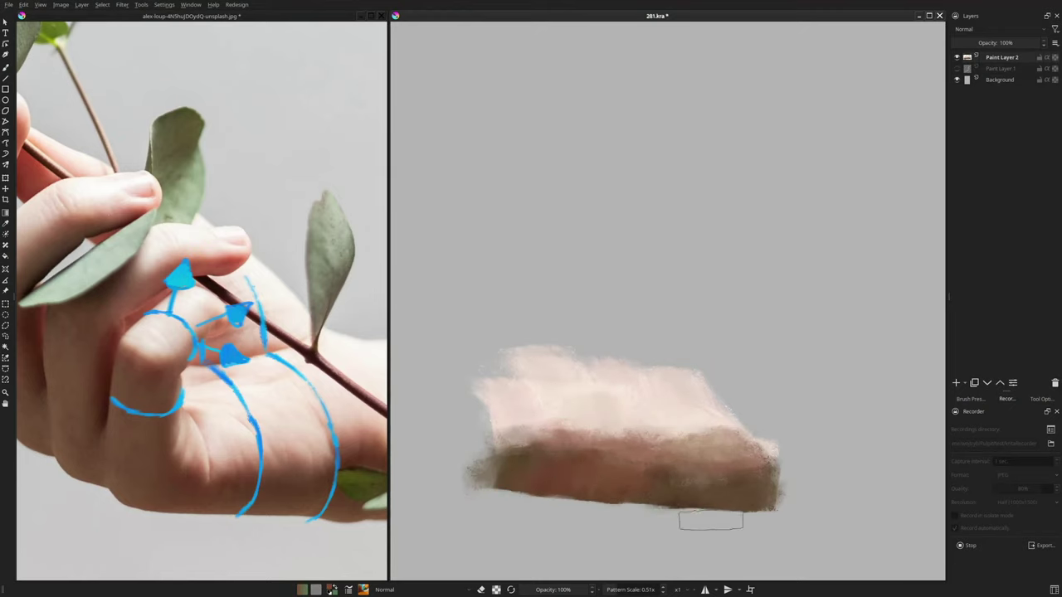
Step: On a new paint layer, outline a curved freehand selection across the block and shade a soft fold using a brush preset filtered by "air"
{"action": "key", "text": "Insert"}
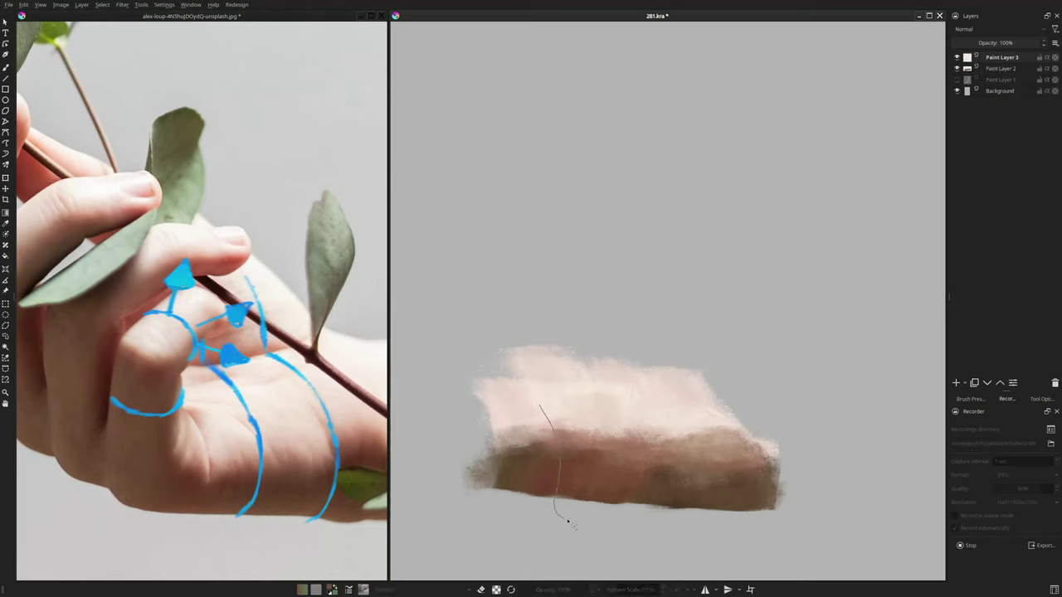
{"action": "key", "text": "b"}
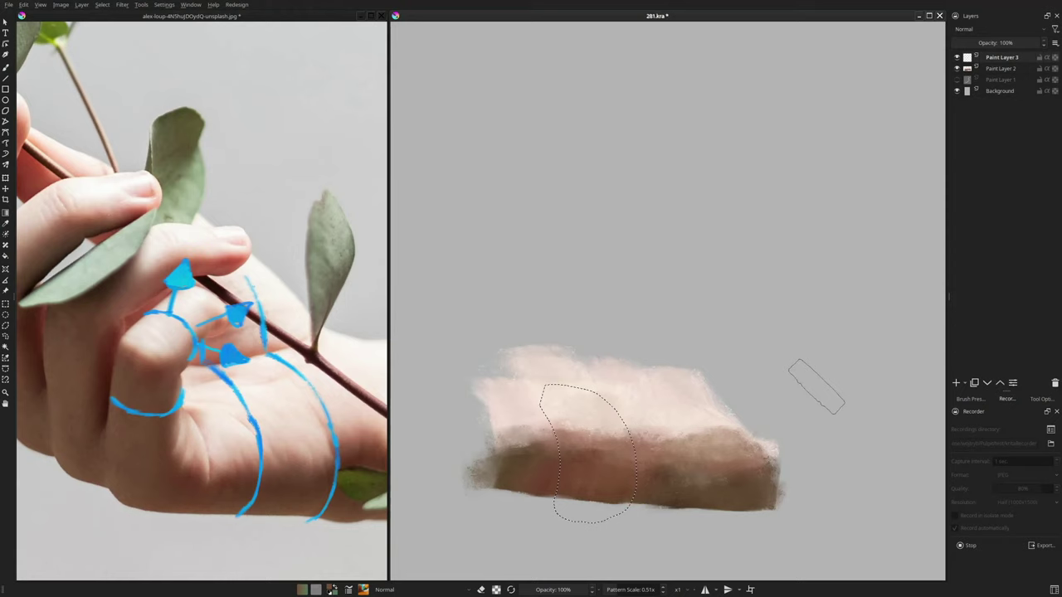
{"action": "left_click", "coordinate": [971, 399]}
{"action": "left_click", "coordinate": [979, 575]}
{"action": "type", "text": "air"}
{"action": "left_click", "coordinate": [1012, 441]}
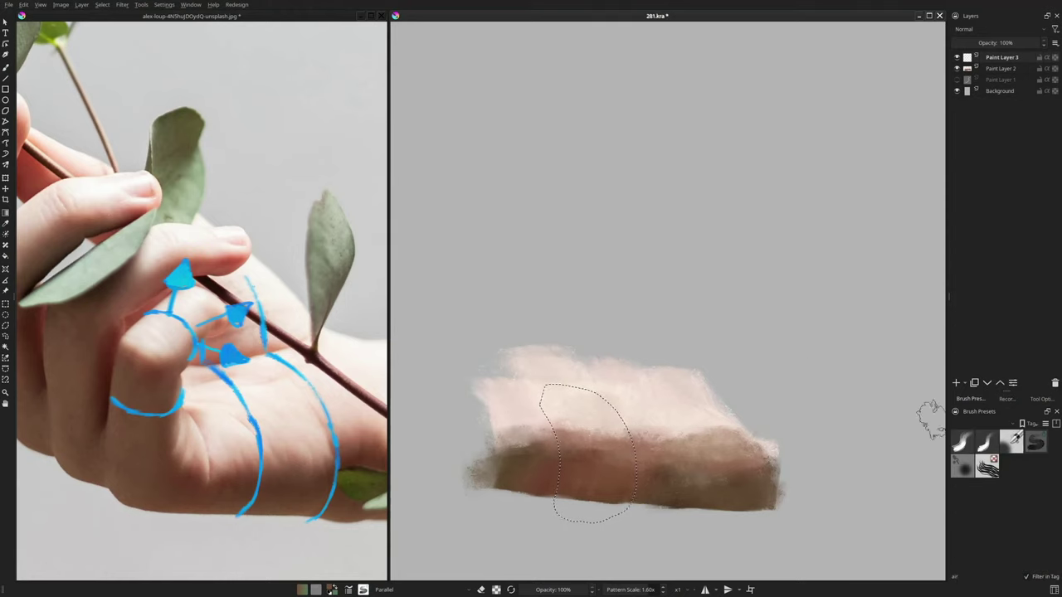
{"action": "left_click", "coordinate": [1036, 442]}
{"action": "key", "text": "shift+i"}
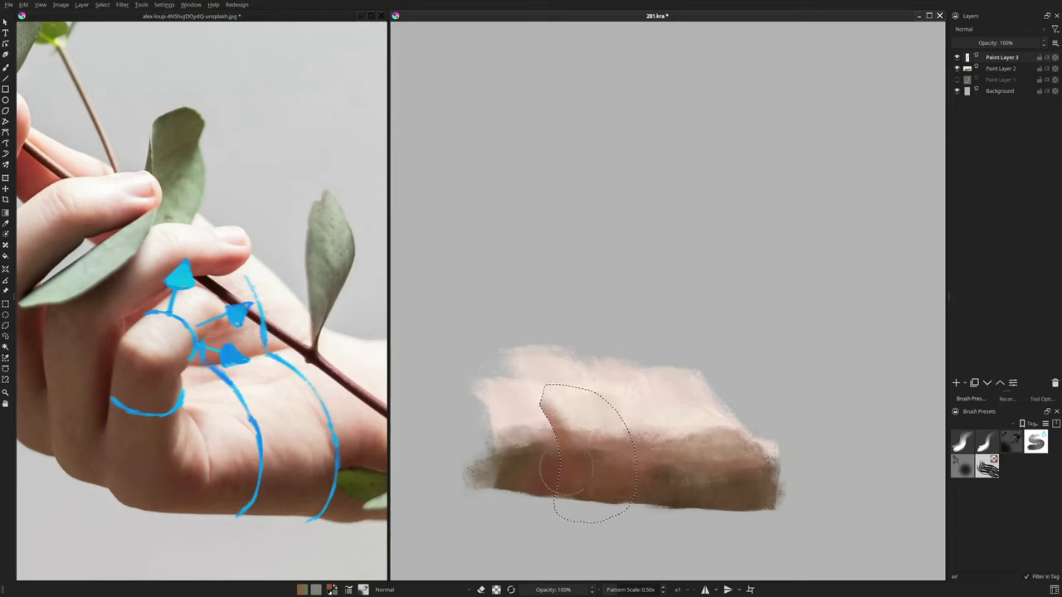
{"action": "left_click", "coordinate": [481, 422], "text": "ctrl"}
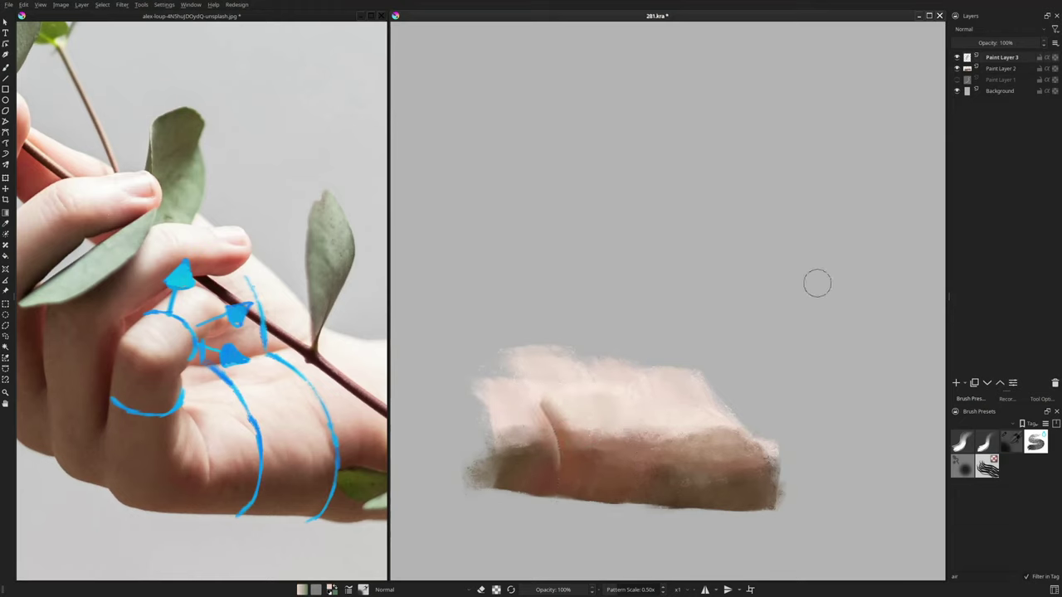
Step: Add a local selection to Paint Layer 3 from the curved outline
{"action": "right_click", "coordinate": [996, 58]}
{"action": "mouse_move", "coordinate": [942, 227]}
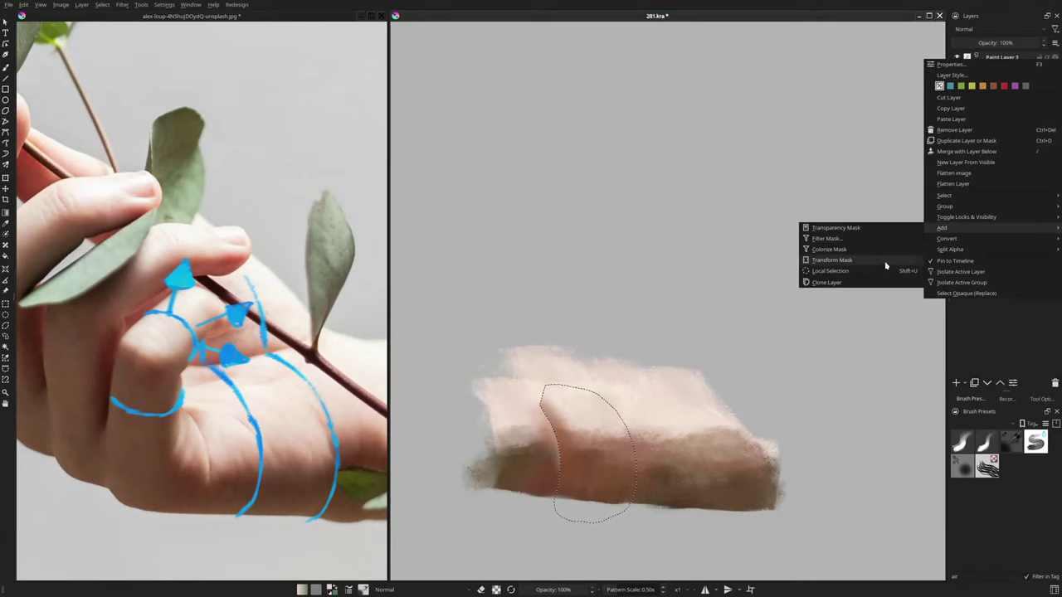
{"action": "left_click", "coordinate": [845, 272]}
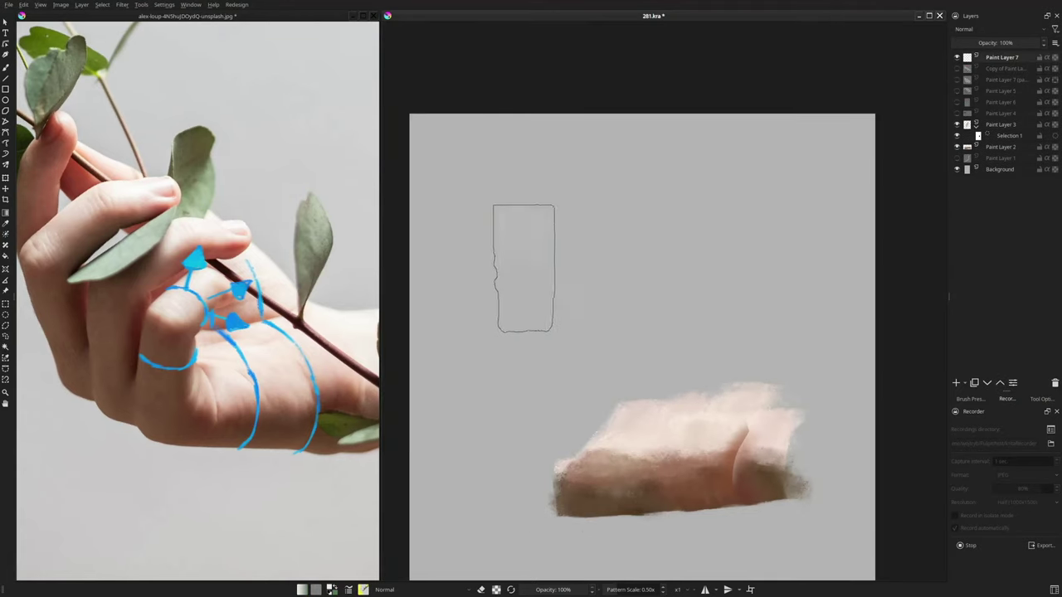
Step: Paint a wide band on Paint Layer 7 with a pale cream upper strip and a reddish-brown lower strip, and rework its side edges
{"action": "left_click_drag", "start_coordinate": [524, 269], "coordinate": [666, 271]}
{"action": "key", "text": "ctrl+z"}
{"action": "left_click_drag", "start_coordinate": [531, 265], "coordinate": [769, 263]}
{"action": "right_click", "coordinate": [521, 473]}
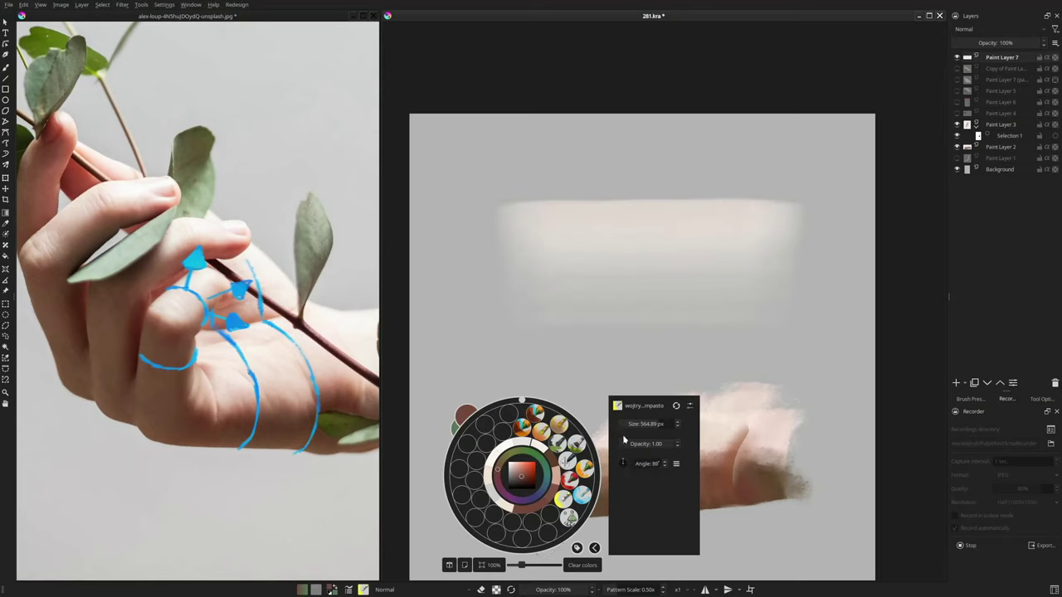
{"action": "left_click_drag", "start_coordinate": [503, 291], "coordinate": [805, 291]}
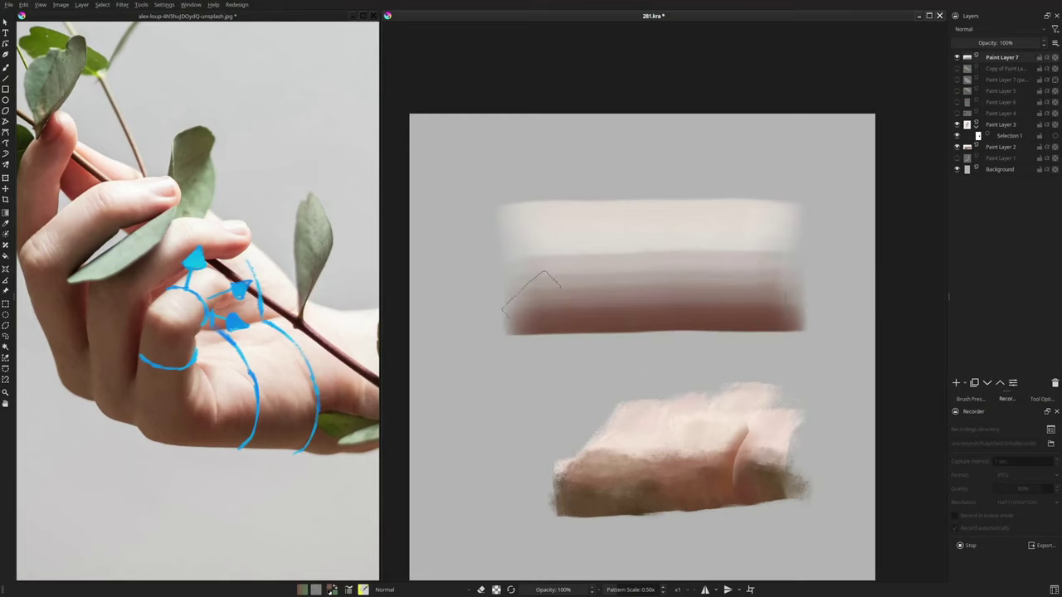
{"action": "mouse_move", "coordinate": [507, 261]}
{"action": "left_mouse_down"}
{"action": "mouse_move", "coordinate": [501, 322]}
{"action": "mouse_move", "coordinate": [498, 218]}
{"action": "mouse_move", "coordinate": [491, 225]}
{"action": "left_mouse_up"}
{"action": "mouse_move", "coordinate": [799, 291]}
{"action": "left_mouse_down"}
{"action": "mouse_move", "coordinate": [800, 235]}
{"action": "mouse_move", "coordinate": [807, 294]}
{"action": "mouse_move", "coordinate": [741, 361]}
{"action": "mouse_move", "coordinate": [790, 328]}
{"action": "mouse_move", "coordinate": [813, 230]}
{"action": "left_mouse_up"}
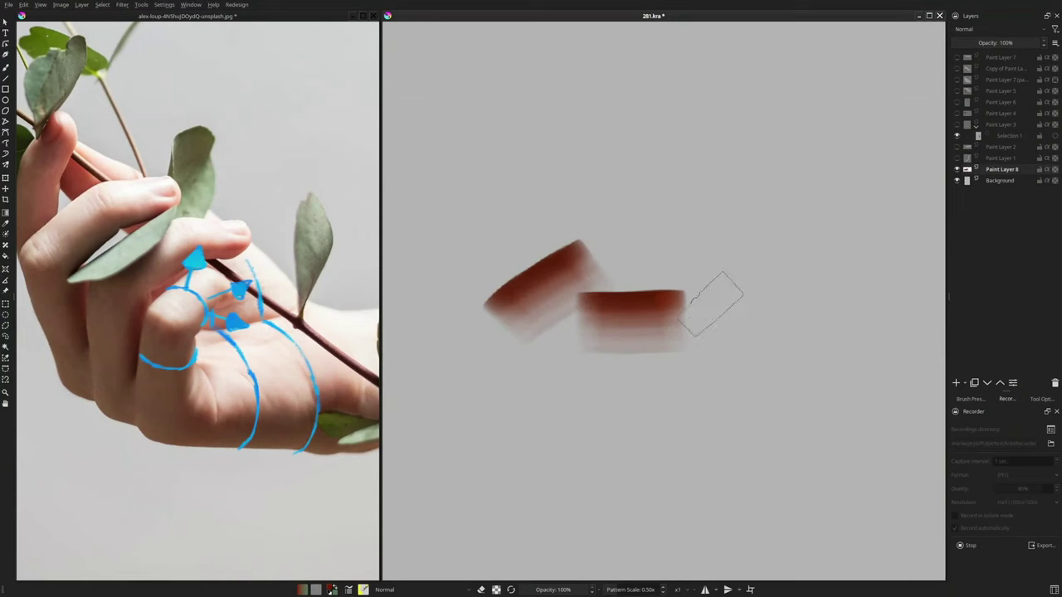
Step: Demonstrate the gradient brush with angled and winding dark red strokes on Paint Layer 8, and clear the layer
{"action": "left_click_drag", "start_coordinate": [662, 259], "coordinate": [772, 313]}
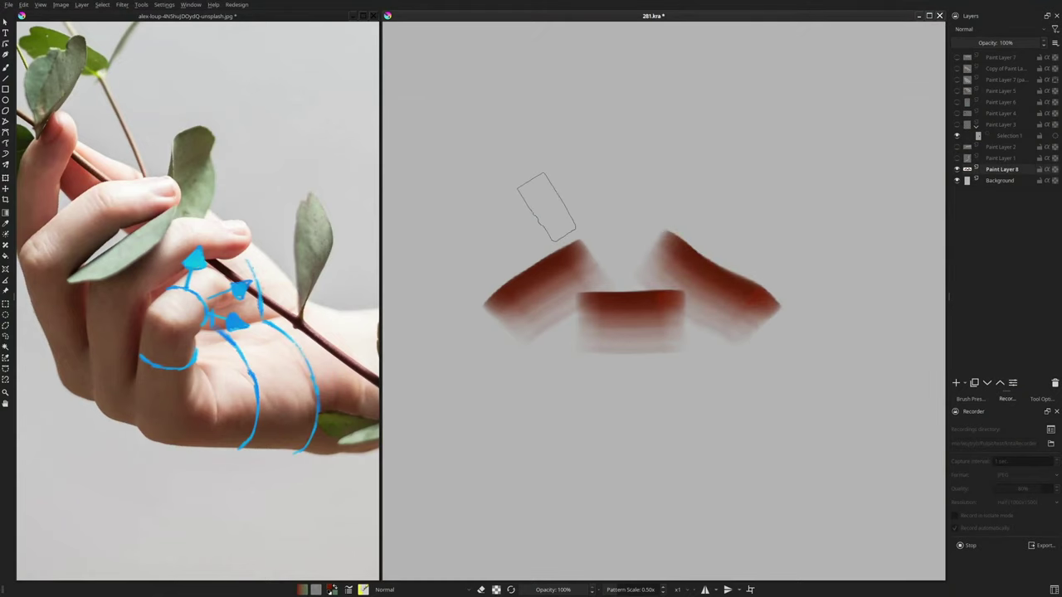
{"action": "mouse_move", "coordinate": [552, 189]}
{"action": "left_mouse_down"}
{"action": "mouse_move", "coordinate": [582, 191]}
{"action": "mouse_move", "coordinate": [586, 220]}
{"action": "mouse_move", "coordinate": [665, 187]}
{"action": "mouse_move", "coordinate": [679, 205]}
{"action": "mouse_move", "coordinate": [746, 189]}
{"action": "mouse_move", "coordinate": [747, 221]}
{"action": "mouse_move", "coordinate": [716, 242]}
{"action": "mouse_move", "coordinate": [738, 239]}
{"action": "mouse_move", "coordinate": [780, 269]}
{"action": "mouse_move", "coordinate": [821, 257]}
{"action": "mouse_move", "coordinate": [849, 293]}
{"action": "mouse_move", "coordinate": [793, 317]}
{"action": "mouse_move", "coordinate": [792, 348]}
{"action": "mouse_move", "coordinate": [851, 361]}
{"action": "left_mouse_up"}
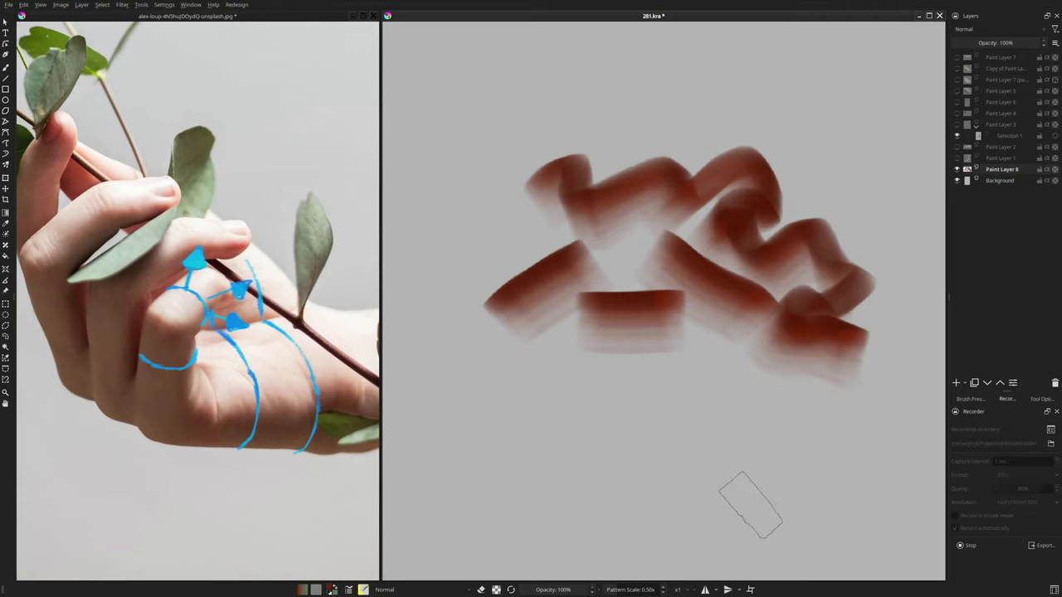
{"action": "key", "text": "Delete"}
Step: Test the brush with short curved and overlapping dark red strokes scattered across the canvas, and clear the layer
{"action": "mouse_move", "coordinate": [751, 247]}
{"action": "left_mouse_down"}
{"action": "mouse_move", "coordinate": [688, 294]}
{"action": "mouse_move", "coordinate": [695, 286]}
{"action": "mouse_move", "coordinate": [715, 337]}
{"action": "left_mouse_up"}
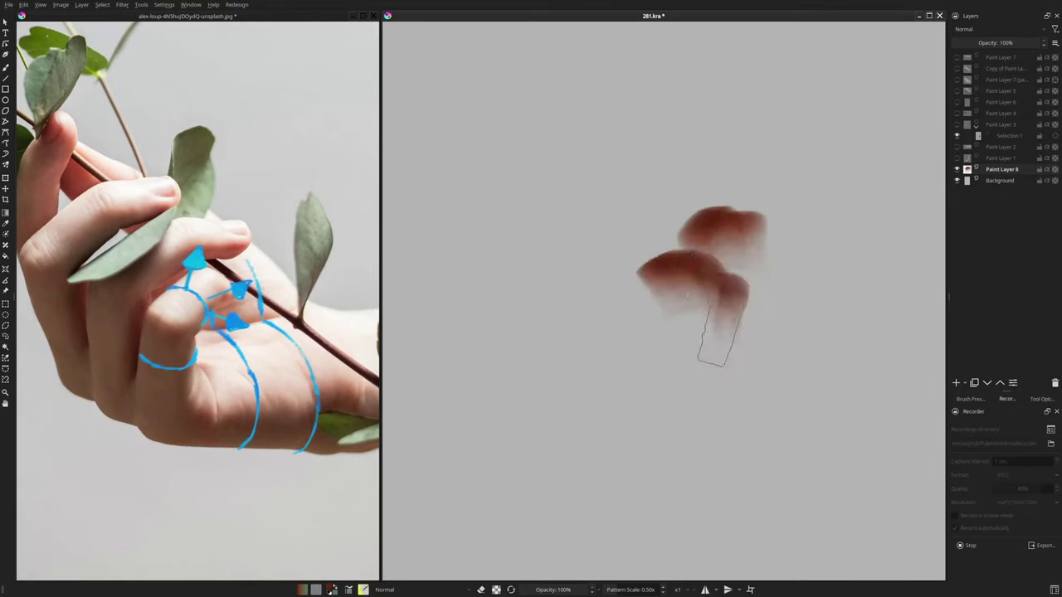
{"action": "key", "text": "ctrl+z"}
{"action": "mouse_move", "coordinate": [682, 278]}
{"action": "left_mouse_down"}
{"action": "mouse_move", "coordinate": [746, 321]}
{"action": "mouse_move", "coordinate": [707, 304]}
{"action": "mouse_move", "coordinate": [738, 326]}
{"action": "mouse_move", "coordinate": [780, 326]}
{"action": "mouse_move", "coordinate": [706, 366]}
{"action": "mouse_move", "coordinate": [750, 356]}
{"action": "mouse_move", "coordinate": [709, 410]}
{"action": "mouse_move", "coordinate": [645, 378]}
{"action": "mouse_move", "coordinate": [636, 426]}
{"action": "left_mouse_up"}
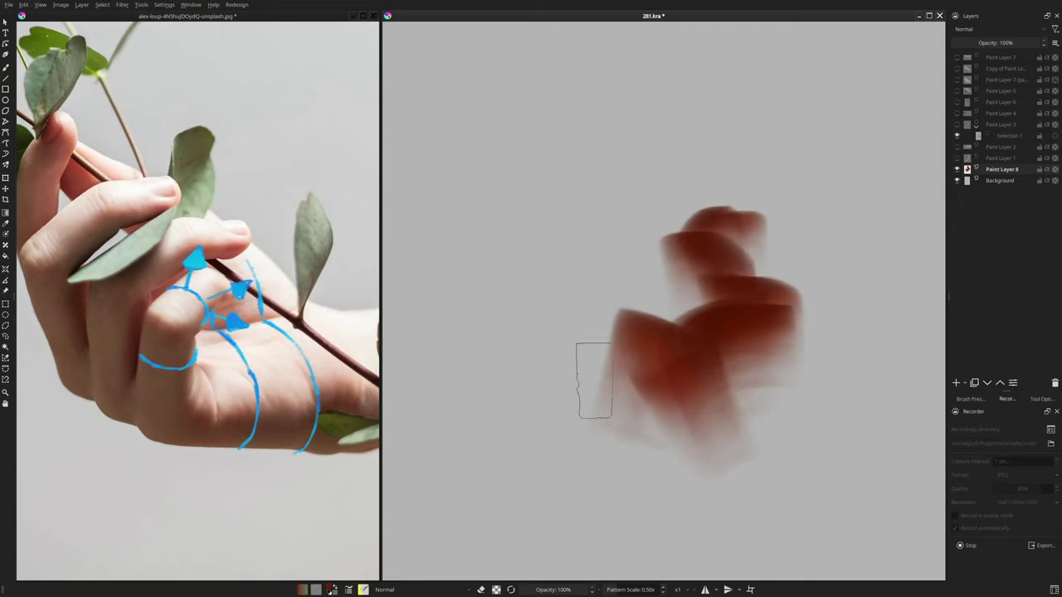
{"action": "mouse_move", "coordinate": [592, 379]}
{"action": "left_mouse_down"}
{"action": "mouse_move", "coordinate": [540, 394]}
{"action": "mouse_move", "coordinate": [554, 437]}
{"action": "mouse_move", "coordinate": [462, 446]}
{"action": "left_mouse_up"}
{"action": "left_click_drag", "start_coordinate": [543, 495], "coordinate": [524, 498]}
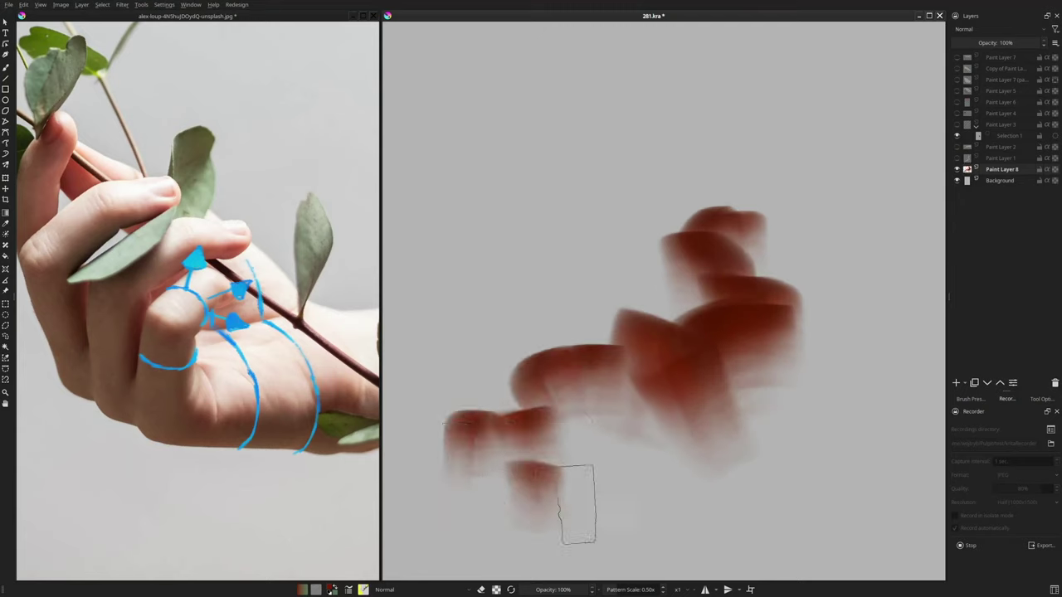
{"action": "left_click_drag", "start_coordinate": [741, 412], "coordinate": [791, 434]}
{"action": "left_click_drag", "start_coordinate": [770, 474], "coordinate": [785, 465]}
{"action": "left_click_drag", "start_coordinate": [811, 503], "coordinate": [843, 498]}
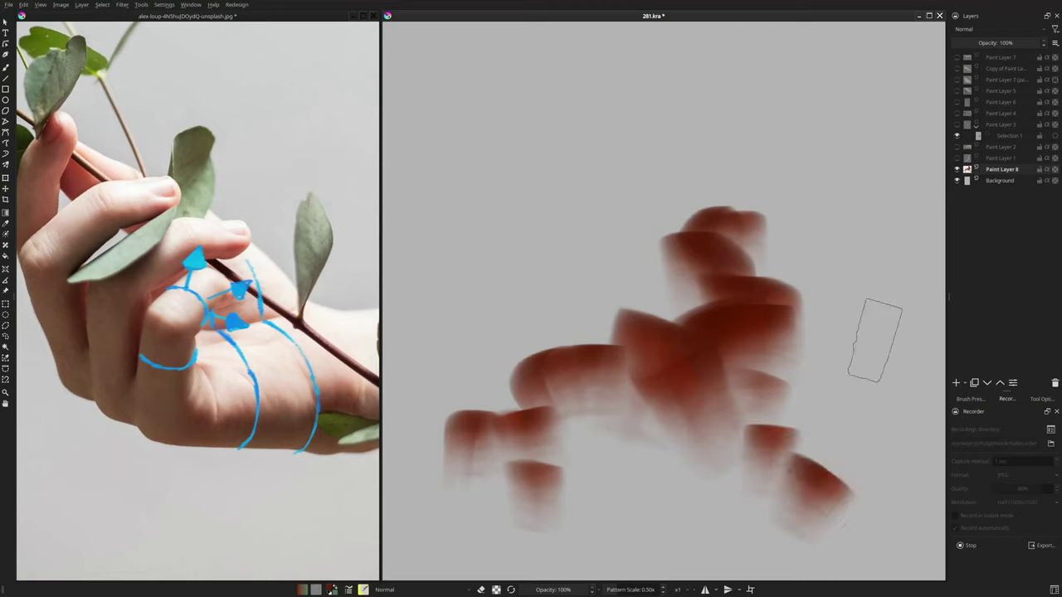
{"action": "key", "text": "Delete"}
Step: Build a faceted C-shaped arc from short dark red strokes, rotating the canvas between them, and clear the layer
{"action": "left_click_drag", "start_coordinate": [649, 278], "coordinate": [720, 280]}
{"action": "mouse_move", "coordinate": [826, 294]}
{"action": "left_mouse_down"}
{"action": "mouse_move", "coordinate": [830, 306]}
{"action": "mouse_move", "coordinate": [781, 366]}
{"action": "left_mouse_up"}
{"action": "left_click_drag", "start_coordinate": [589, 284], "coordinate": [639, 278]}
{"action": "left_click_drag", "start_coordinate": [790, 282], "coordinate": [780, 355]}
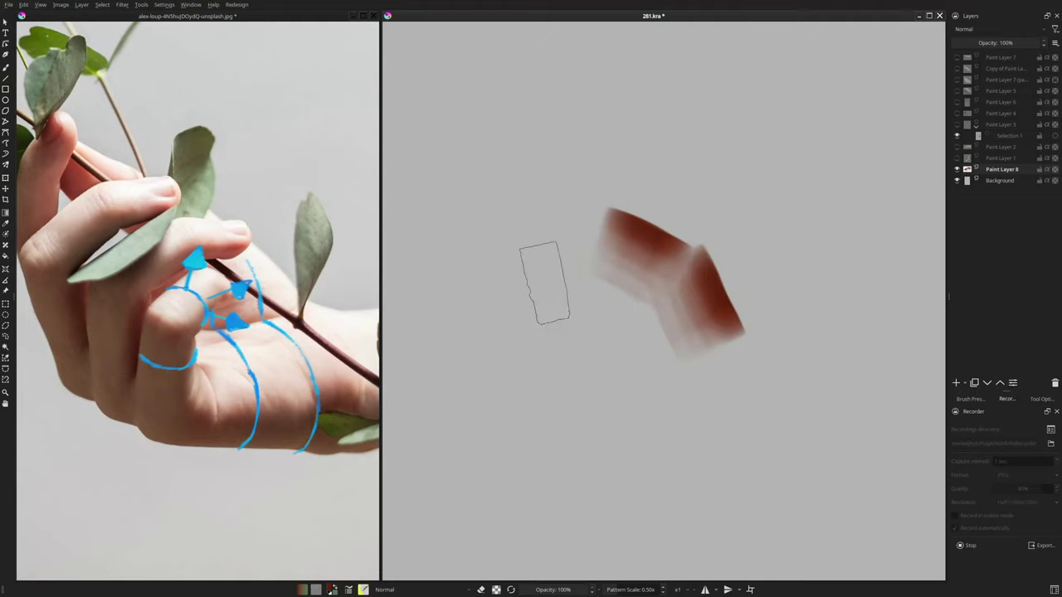
{"action": "left_click_drag", "start_coordinate": [541, 277], "coordinate": [590, 272]}
{"action": "left_click_drag", "start_coordinate": [799, 269], "coordinate": [738, 382]}
{"action": "left_click_drag", "start_coordinate": [574, 197], "coordinate": [622, 189]}
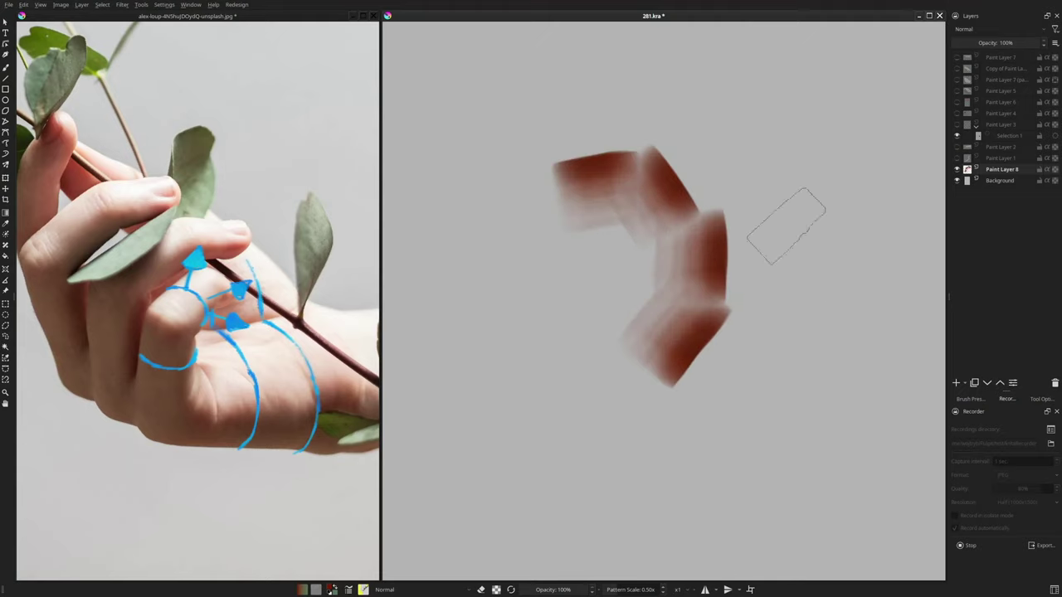
{"action": "left_click_drag", "start_coordinate": [792, 257], "coordinate": [750, 372]}
{"action": "mouse_move", "coordinate": [626, 186]}
{"action": "left_mouse_down"}
{"action": "mouse_move", "coordinate": [673, 166]}
{"action": "mouse_move", "coordinate": [773, 212]}
{"action": "left_mouse_up"}
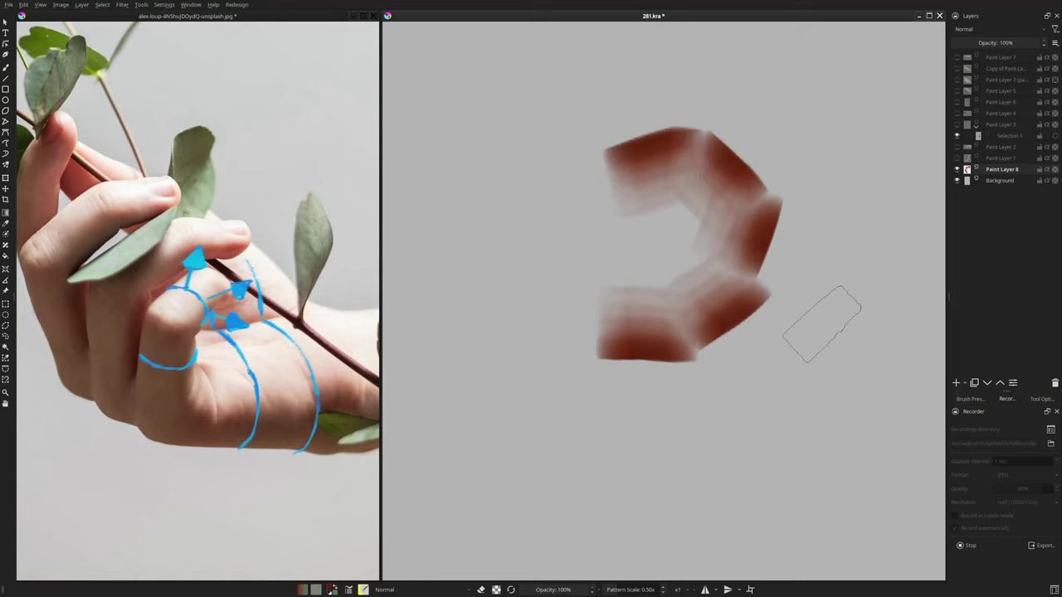
{"action": "key", "text": "Delete"}
Step: Paint a horizontal and a vertical dark red gradient stroke that form a corner, adjusting the brush angle between them
{"action": "mouse_move", "coordinate": [538, 240]}
{"action": "left_mouse_down"}
{"action": "mouse_move", "coordinate": [715, 244]}
{"action": "mouse_move", "coordinate": [714, 360]}
{"action": "left_mouse_up"}
{"action": "right_click", "coordinate": [702, 357]}
{"action": "right_click", "coordinate": [783, 347]}
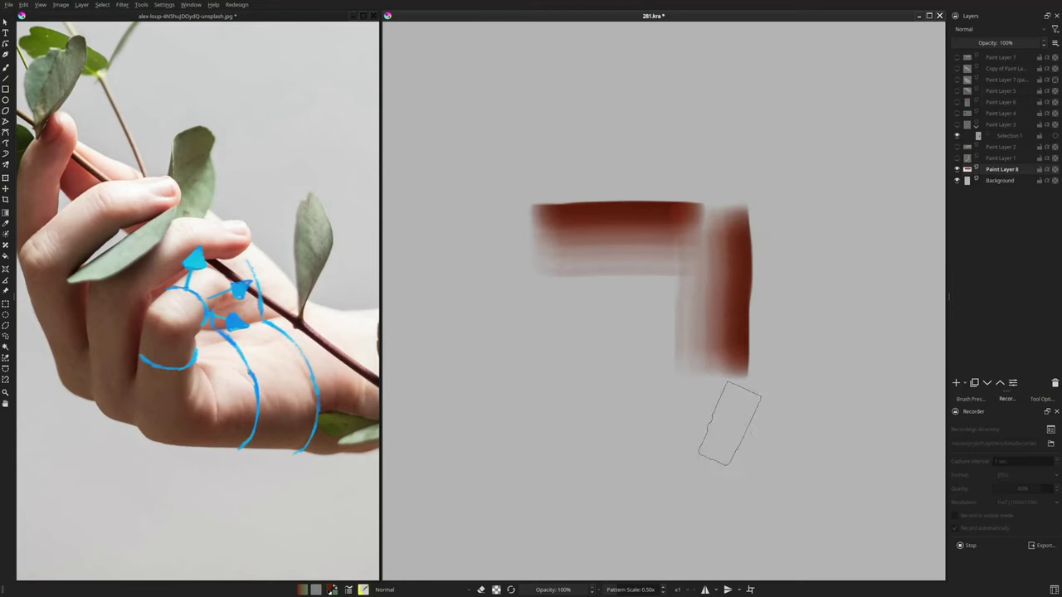
Step: Reverse the brush angle and paint a large and a smaller red gradient band with their dark sides at the bottom
{"action": "right_click", "coordinate": [728, 429]}
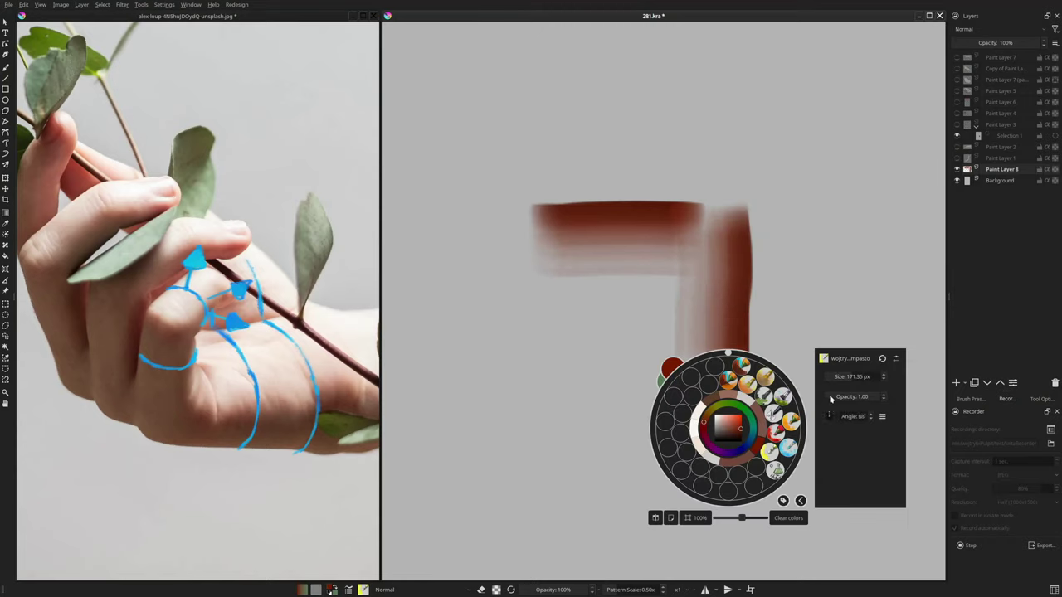
{"action": "left_click", "coordinate": [830, 297]}
{"action": "left_click_drag", "start_coordinate": [548, 348], "coordinate": [729, 349]}
{"action": "left_click_drag", "start_coordinate": [468, 360], "coordinate": [676, 359]}
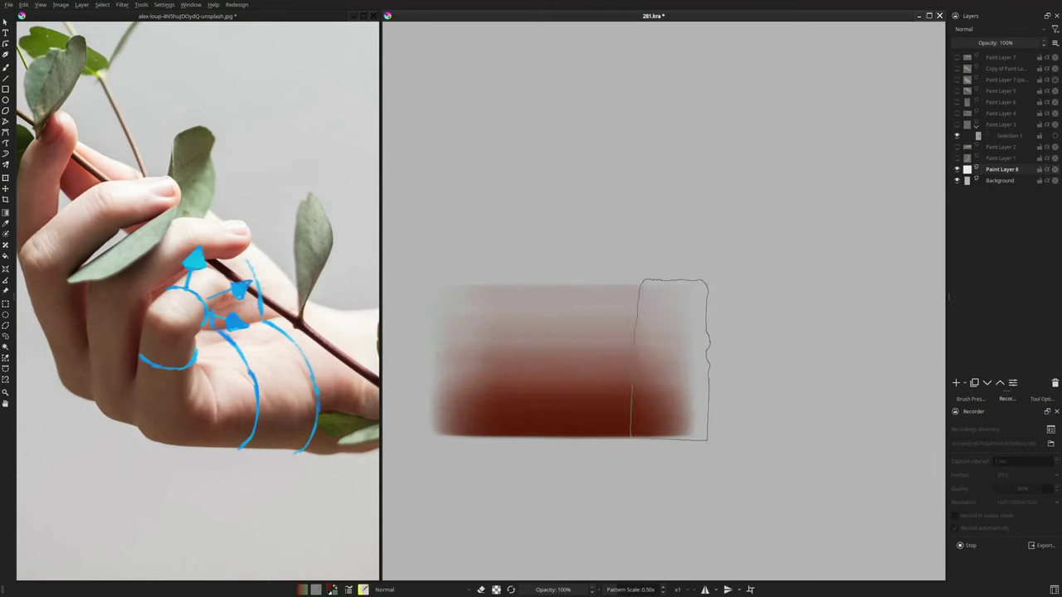
{"action": "key", "text": "bracketleft"}
{"action": "key", "text": "ctrl+z"}
{"action": "left_click_drag", "start_coordinate": [751, 398], "coordinate": [898, 402]}
Step: Sample a pale tone from the reference photo and paint it along the top of the larger red band
{"action": "left_click", "coordinate": [348, 322], "text": "ctrl"}
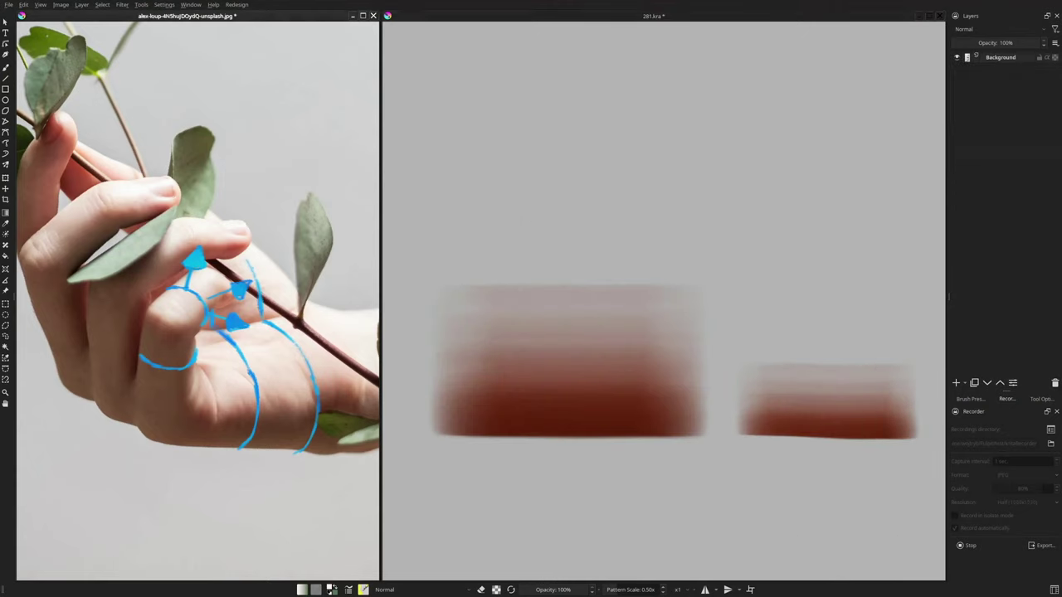
{"action": "left_click", "coordinate": [482, 307]}
{"action": "right_click", "coordinate": [526, 338]}
{"action": "left_click", "coordinate": [435, 314]}
{"action": "mouse_move", "coordinate": [452, 313]}
{"action": "left_mouse_down"}
{"action": "mouse_move", "coordinate": [621, 311]}
{"action": "mouse_move", "coordinate": [587, 316]}
{"action": "left_mouse_up"}
{"action": "key", "text": "ctrl+z"}
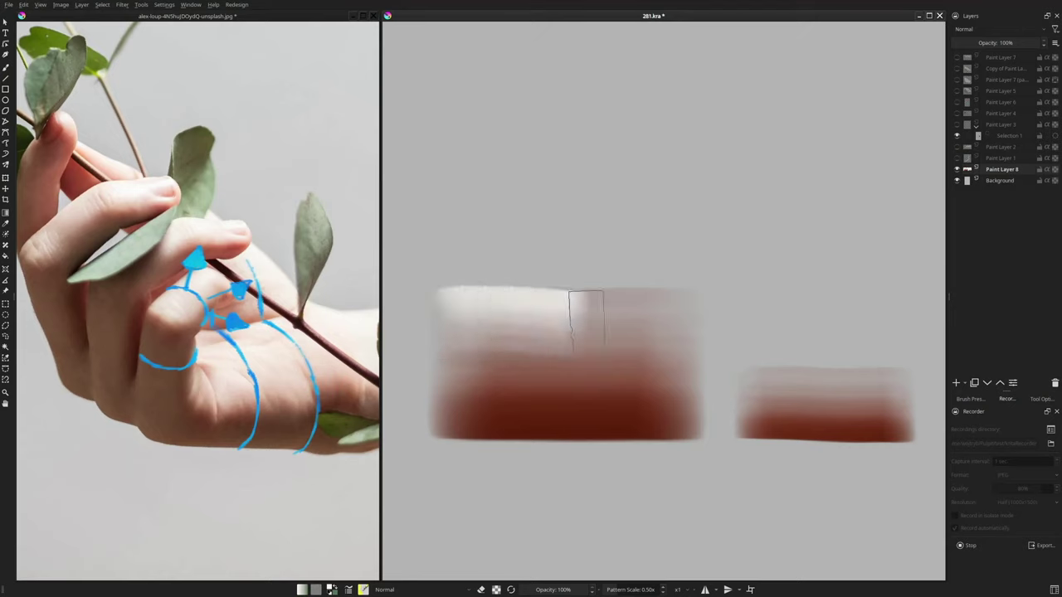
{"action": "key", "text": "ctrl+z"}
{"action": "left_click_drag", "start_coordinate": [448, 323], "coordinate": [689, 322]}
Step: Paint the pale tone over the smaller band's upper part, and add a rounded form and a small patch in the larger band's red area
{"action": "key", "text": "bracketright"}
{"action": "left_click_drag", "start_coordinate": [773, 355], "coordinate": [896, 363]}
{"action": "left_click_drag", "start_coordinate": [474, 405], "coordinate": [559, 442]}
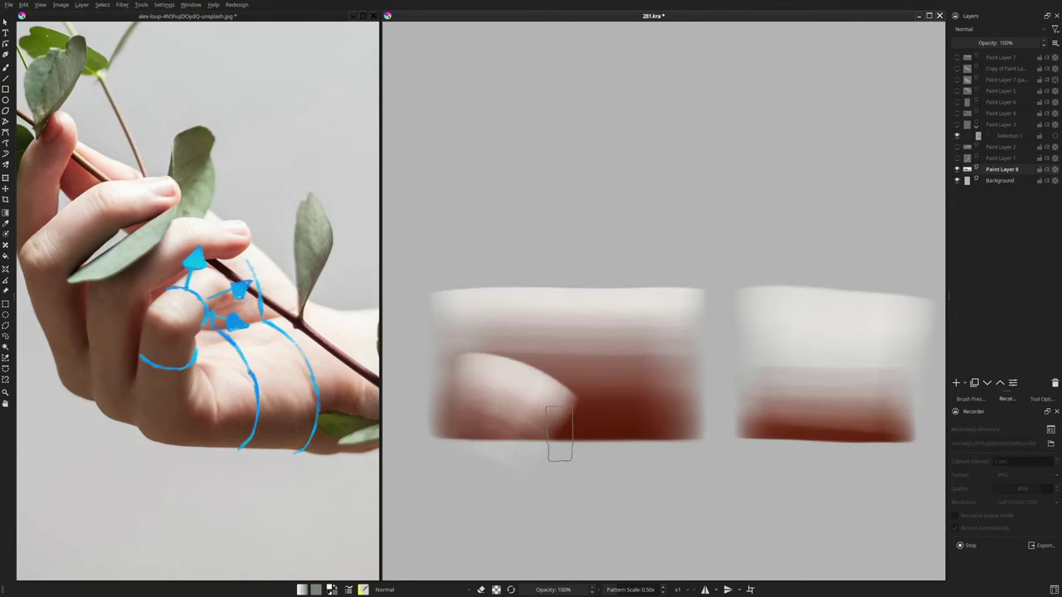
{"action": "left_click", "coordinate": [590, 415]}
Step: Choose a deeper red and paint dark contours along the upper edges of the rounded form and the small patch
{"action": "key", "text": "shift+i"}
{"action": "left_click", "coordinate": [510, 384]}
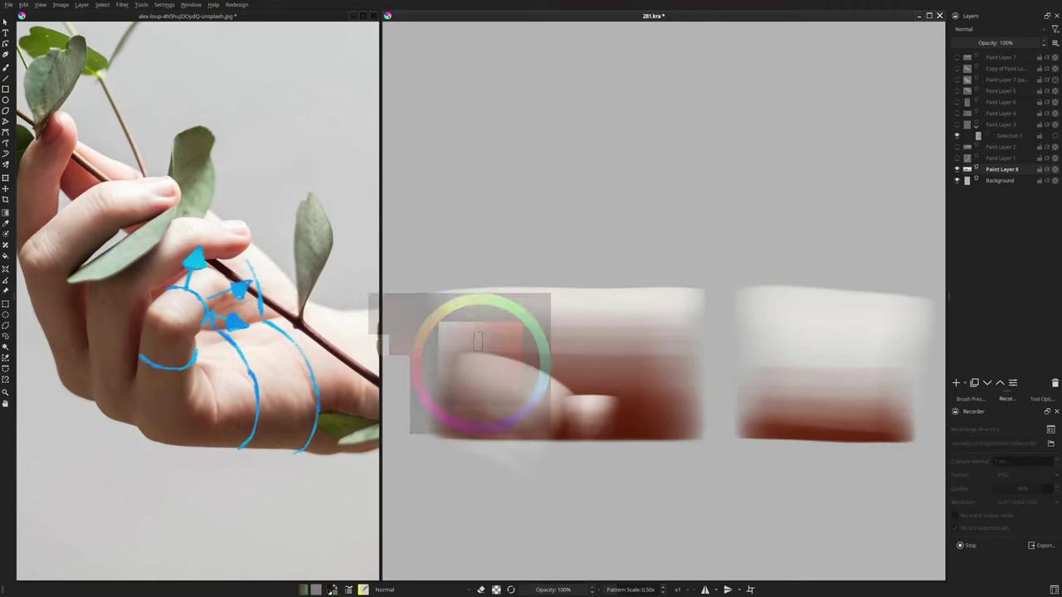
{"action": "key", "text": "shift+i"}
{"action": "left_click", "coordinate": [529, 373]}
{"action": "key", "text": "shift+i"}
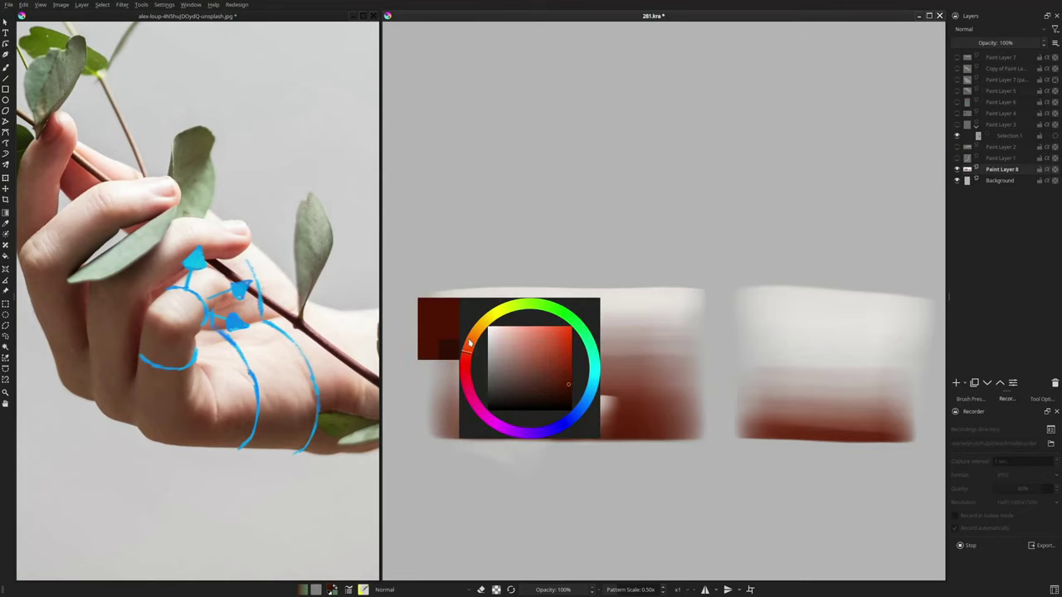
{"action": "left_click", "coordinate": [469, 363]}
{"action": "left_click_drag", "start_coordinate": [491, 349], "coordinate": [596, 390]}
{"action": "key", "text": "ctrl+z"}
{"action": "key", "text": "shift+i"}
{"action": "key", "text": "ctrl+z"}
{"action": "key", "text": "shift+i"}
{"action": "left_click", "coordinate": [685, 444]}
{"action": "left_click", "coordinate": [592, 389]}
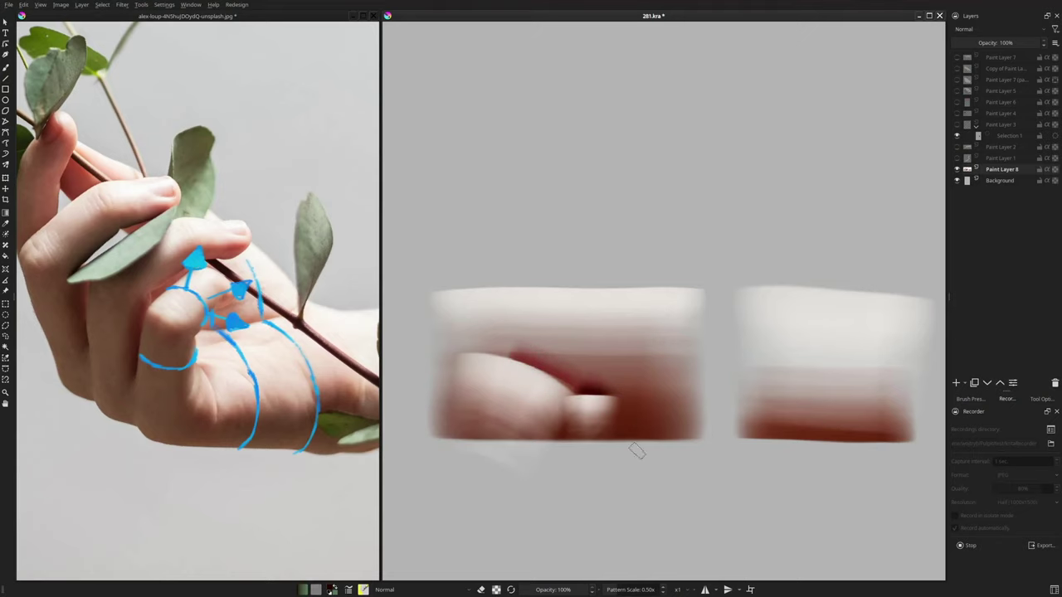
Step: Change the brush angle and paint a stroke along the larger band's lower edge, undoing and repeating unsatisfactory attempts
{"action": "right_click", "coordinate": [672, 471]}
{"action": "left_click", "coordinate": [771, 460]}
{"action": "left_click_drag", "start_coordinate": [435, 441], "coordinate": [704, 443]}
{"action": "key", "text": "ctrl+z"}
{"action": "key", "text": "ctrl+z"}
{"action": "key", "text": "ctrl+z"}
{"action": "key", "text": "ctrl+z"}
{"action": "left_click_drag", "start_coordinate": [445, 441], "coordinate": [708, 450]}
{"action": "key", "text": "ctrl+z"}
{"action": "left_click_drag", "start_coordinate": [446, 438], "coordinate": [457, 444]}
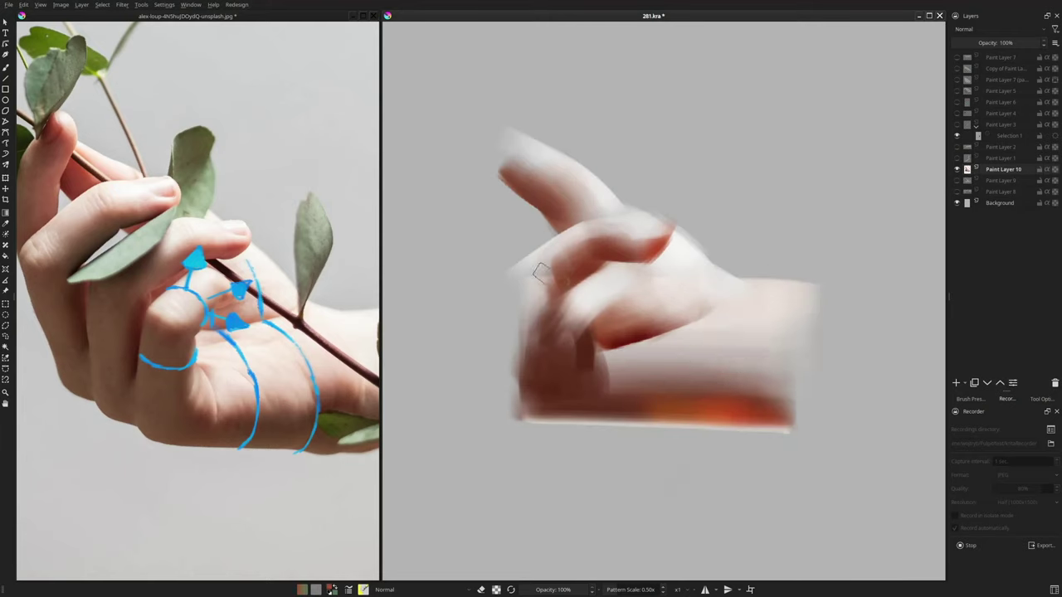
Step: Paint the dark reddish-brown back of the hand and the shaded finger behind the curled fingers on Paint Layer 10
{"action": "left_click_drag", "start_coordinate": [536, 286], "coordinate": [531, 403]}
{"action": "mouse_move", "coordinate": [471, 269]}
{"action": "left_mouse_down"}
{"action": "mouse_move", "coordinate": [519, 398]}
{"action": "mouse_move", "coordinate": [564, 199]}
{"action": "left_mouse_up"}
{"action": "mouse_move", "coordinate": [614, 216]}
{"action": "left_mouse_down"}
{"action": "mouse_move", "coordinate": [540, 218]}
{"action": "mouse_move", "coordinate": [481, 257]}
{"action": "mouse_move", "coordinate": [569, 202]}
{"action": "left_mouse_up"}
{"action": "right_click", "coordinate": [717, 315]}
{"action": "left_click", "coordinate": [803, 306]}
Step: Paint the raised index finger in reddish skin tones, adjusting the color and brush settings between strokes
{"action": "right_click", "coordinate": [492, 230]}
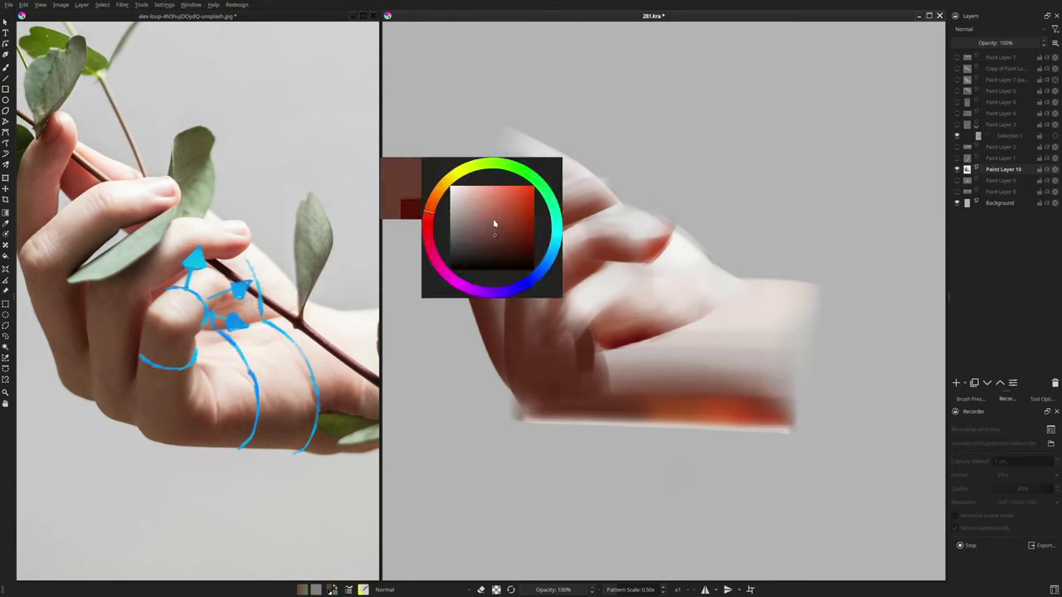
{"action": "mouse_move", "coordinate": [489, 207]}
{"action": "left_mouse_down"}
{"action": "mouse_move", "coordinate": [496, 174]}
{"action": "mouse_move", "coordinate": [553, 161]}
{"action": "left_mouse_up"}
{"action": "right_click", "coordinate": [629, 229]}
{"action": "left_click", "coordinate": [653, 107]}
{"action": "left_click_drag", "start_coordinate": [523, 108], "coordinate": [535, 166]}
Step: Sample and adjust skin tones, and refine the shading at the index finger's base and across the curled fingers
{"action": "left_click", "coordinate": [505, 195], "text": "ctrl"}
{"action": "key", "text": "shift+i"}
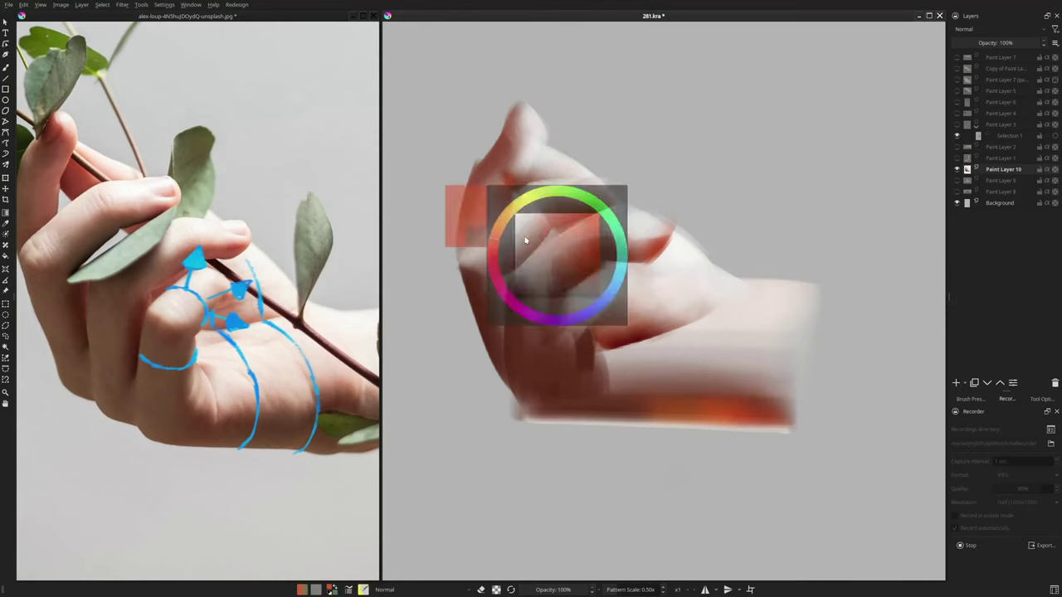
{"action": "left_click", "coordinate": [516, 228]}
{"action": "key", "text": "shift+i"}
{"action": "left_click", "coordinate": [507, 211]}
{"action": "left_click", "coordinate": [538, 325], "text": "ctrl"}
{"action": "left_click_drag", "start_coordinate": [535, 307], "coordinate": [563, 253]}
{"action": "left_click_drag", "start_coordinate": [581, 324], "coordinate": [645, 257]}
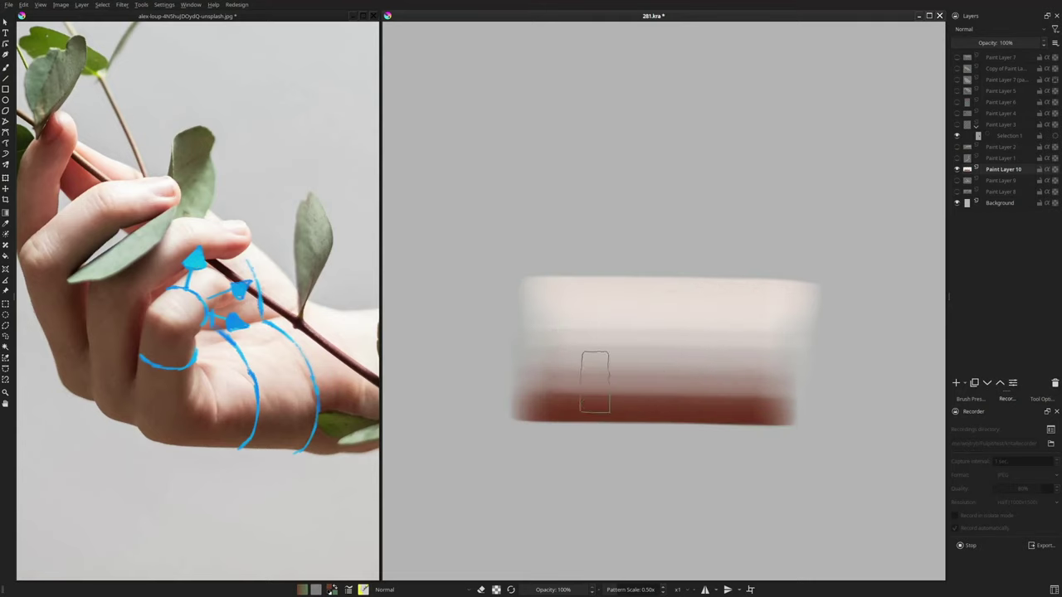
Step: Paint and rework the dark reddish-brown lower edge of the band, adjusting the color and undoing an unsatisfactory stroke
{"action": "mouse_move", "coordinate": [529, 384]}
{"action": "left_mouse_down"}
{"action": "mouse_move", "coordinate": [723, 386]}
{"action": "mouse_move", "coordinate": [770, 373]}
{"action": "mouse_move", "coordinate": [755, 398]}
{"action": "left_mouse_up"}
{"action": "key", "text": "shift+i"}
{"action": "left_click", "coordinate": [702, 421]}
{"action": "left_click_drag", "start_coordinate": [564, 416], "coordinate": [773, 403]}
{"action": "key", "text": "ctrl+z"}
{"action": "key", "text": "shift+i"}
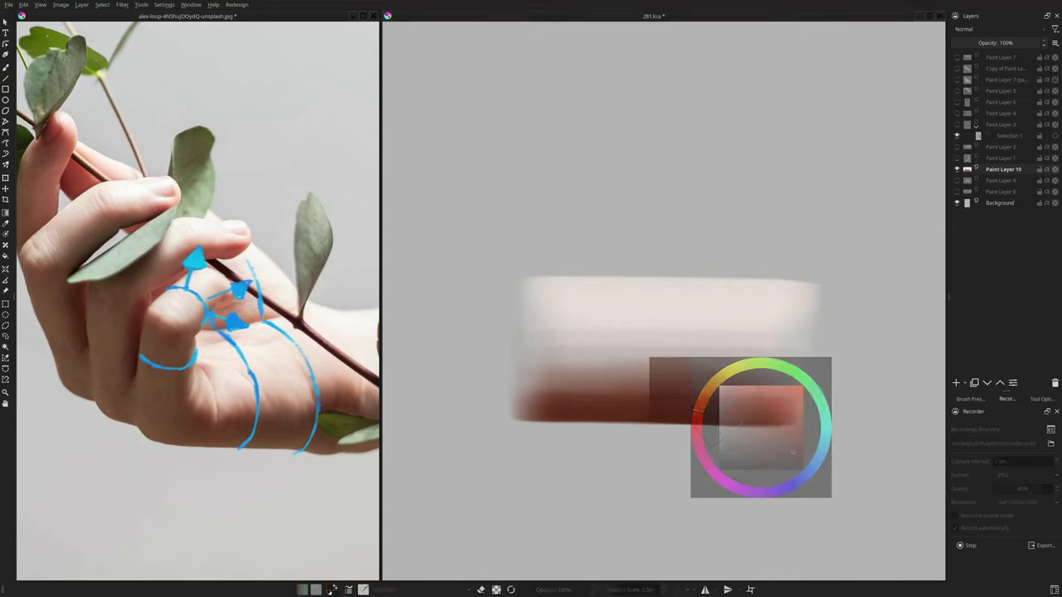
{"action": "left_click", "coordinate": [751, 405], "text": "ctrl"}
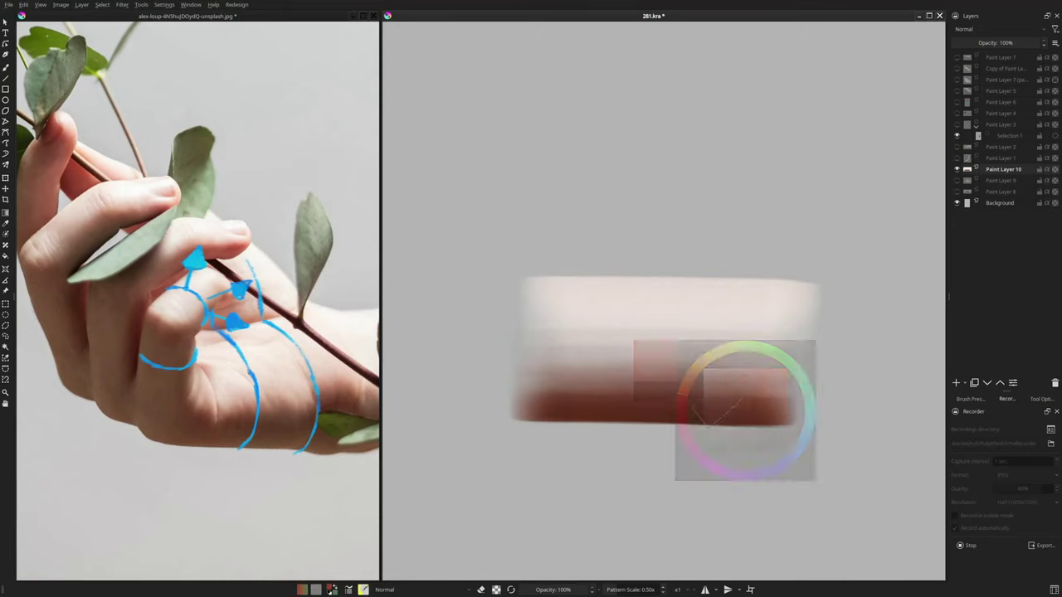
Step: Paint saturated orange and red accents into the dark lower edge of the band, shifting the color between strokes
{"action": "key", "text": "shift+i"}
{"action": "left_click", "coordinate": [771, 406]}
{"action": "mouse_move", "coordinate": [773, 403]}
{"action": "left_mouse_down"}
{"action": "mouse_move", "coordinate": [710, 396]}
{"action": "mouse_move", "coordinate": [664, 411]}
{"action": "mouse_move", "coordinate": [719, 408]}
{"action": "left_mouse_up"}
{"action": "key", "text": "shift+i"}
{"action": "left_click", "coordinate": [776, 383]}
{"action": "key", "text": "shift+i"}
{"action": "left_click", "coordinate": [628, 362]}
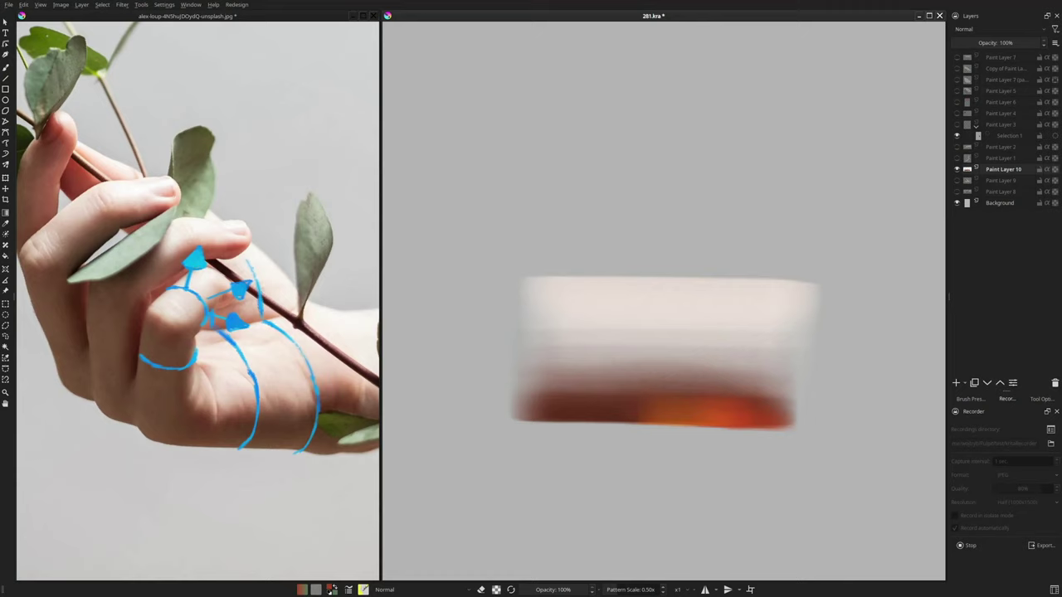
Step: Try painting a lighter brown mid-tone over the transition between the band's light and dark areas
{"action": "left_click", "coordinate": [605, 391], "text": "ctrl"}
{"action": "key", "text": "shift+i"}
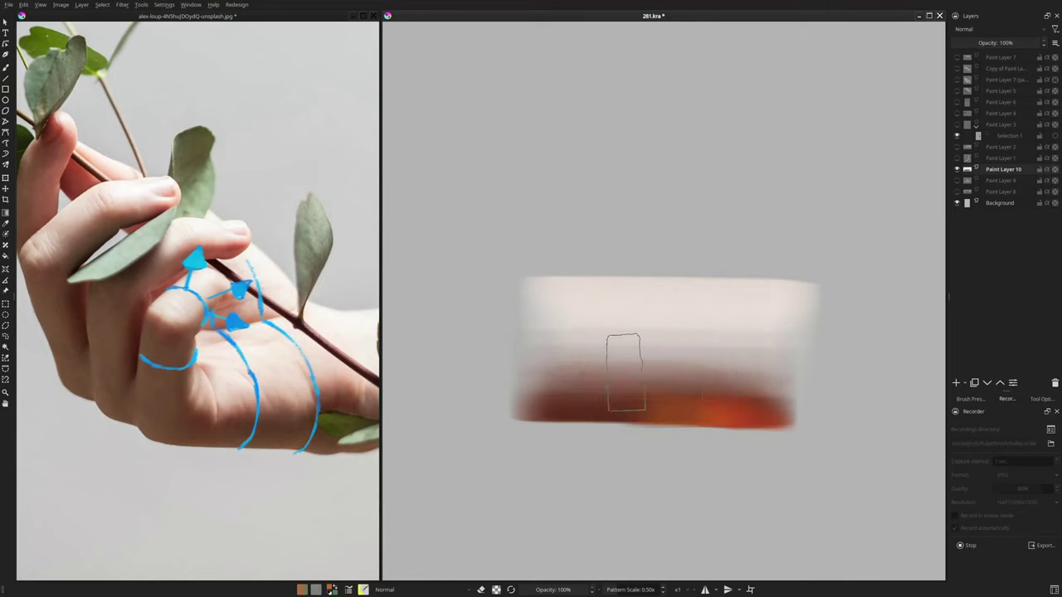
{"action": "key", "text": "shift+i"}
{"action": "mouse_move", "coordinate": [731, 377]}
{"action": "left_mouse_down"}
{"action": "mouse_move", "coordinate": [542, 373]}
{"action": "mouse_move", "coordinate": [770, 366]}
{"action": "left_mouse_up"}
{"action": "mouse_move", "coordinate": [769, 367]}
{"action": "left_mouse_down"}
{"action": "mouse_move", "coordinate": [573, 361]}
{"action": "mouse_move", "coordinate": [731, 377]}
{"action": "left_mouse_up"}
{"action": "right_click", "coordinate": [761, 413]}
{"action": "left_click", "coordinate": [574, 373]}
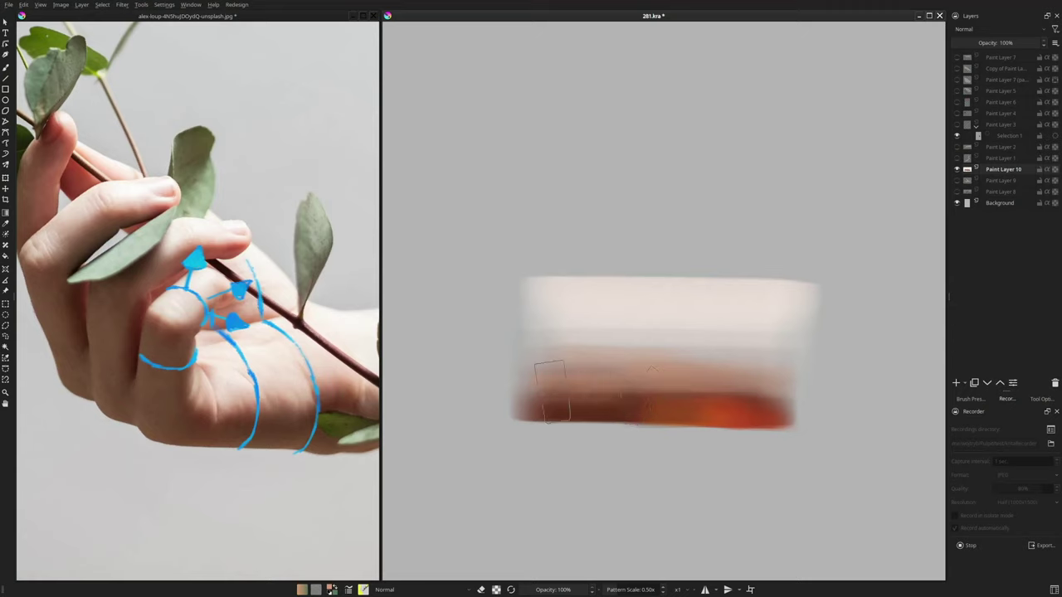
{"action": "left_click_drag", "start_coordinate": [550, 341], "coordinate": [649, 335]}
{"action": "key", "text": "ctrl+z"}
Step: Paint a raised thumb-like form above the band with a pale lit upper side and a reddish-brown shadow side
{"action": "key", "text": "shift+i"}
{"action": "left_click", "coordinate": [636, 377]}
{"action": "mouse_move", "coordinate": [702, 292]}
{"action": "left_mouse_down"}
{"action": "mouse_move", "coordinate": [593, 322]}
{"action": "mouse_move", "coordinate": [666, 301]}
{"action": "left_mouse_up"}
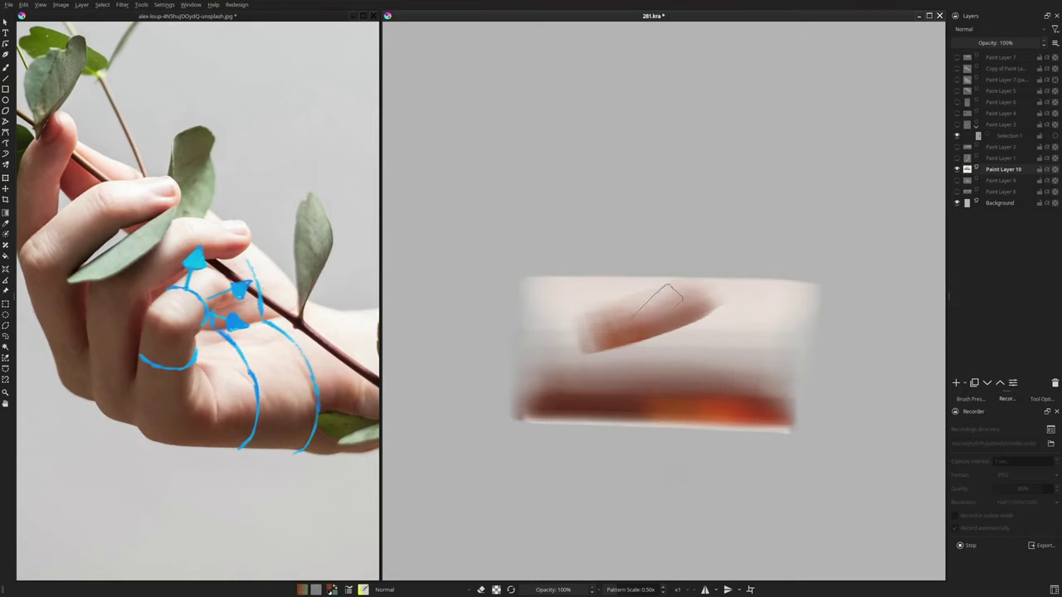
{"action": "right_click", "coordinate": [747, 350]}
{"action": "left_click", "coordinate": [739, 341]}
{"action": "left_click_drag", "start_coordinate": [668, 241], "coordinate": [709, 323]}
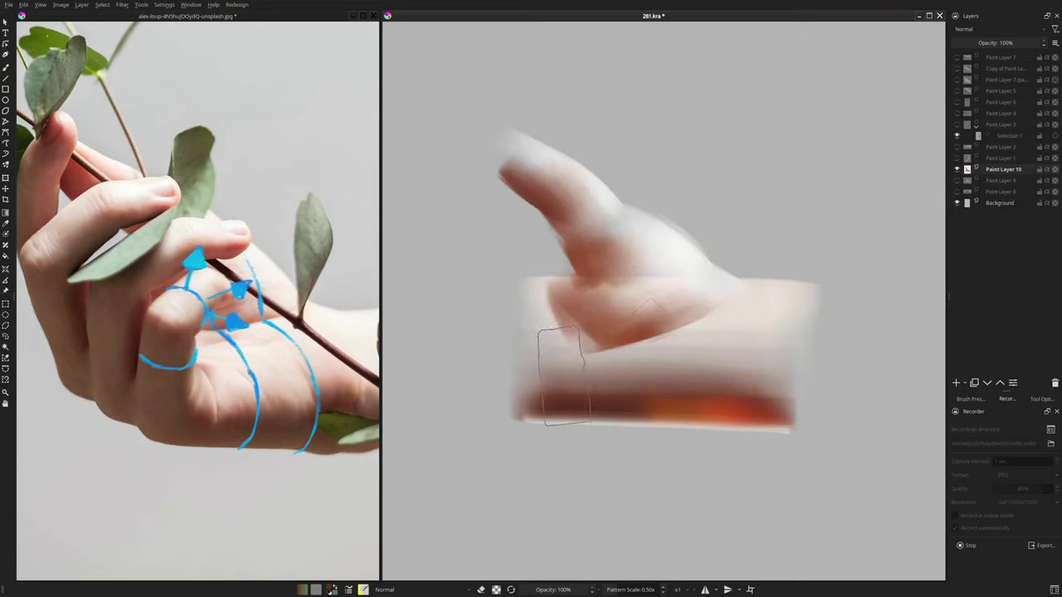
Step: Deepen the reddish shadow at the thumb form's base and add small folded shapes beside and below it
{"action": "key", "text": "shift+i"}
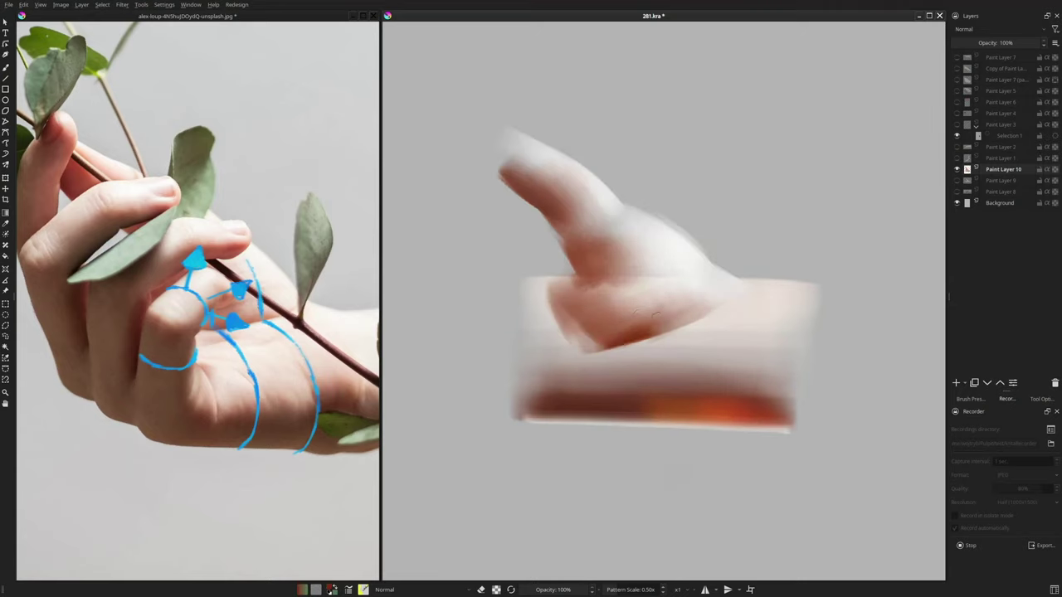
{"action": "key", "text": "shift+i"}
{"action": "left_click", "coordinate": [600, 340]}
{"action": "left_click_drag", "start_coordinate": [631, 319], "coordinate": [656, 311]}
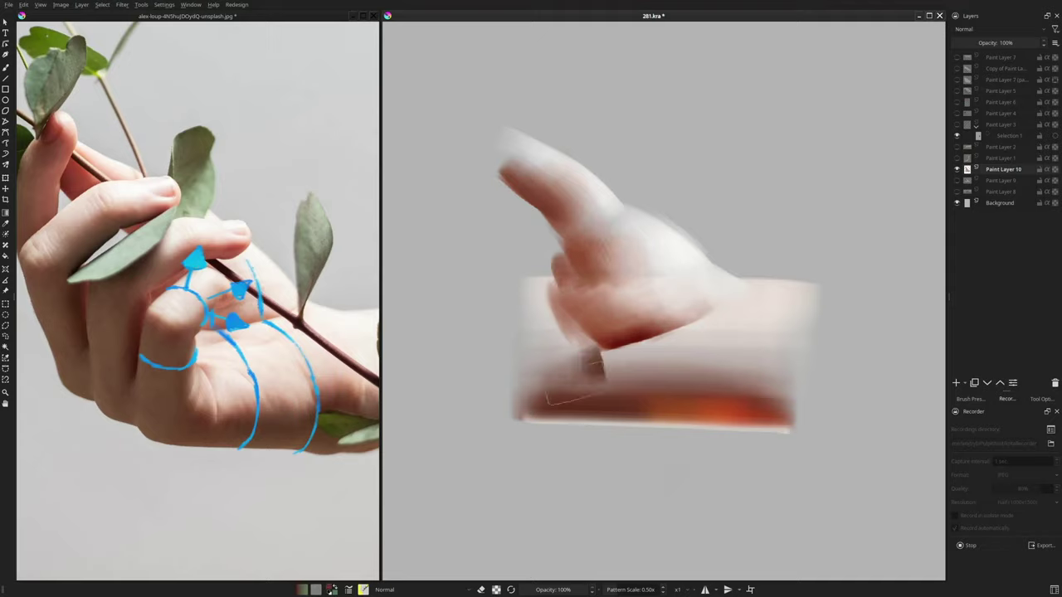
{"action": "left_click_drag", "start_coordinate": [570, 367], "coordinate": [629, 282]}
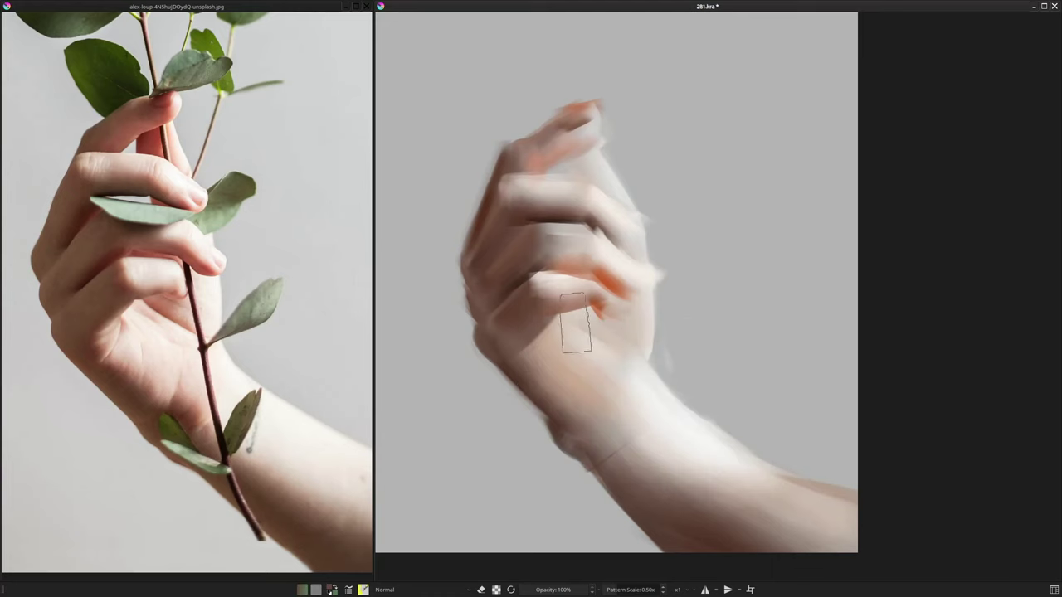
Step: Pick darker and reddish skin tones and refine the shading around the curled fingers of the hand study
{"action": "right_click", "coordinate": [576, 331]}
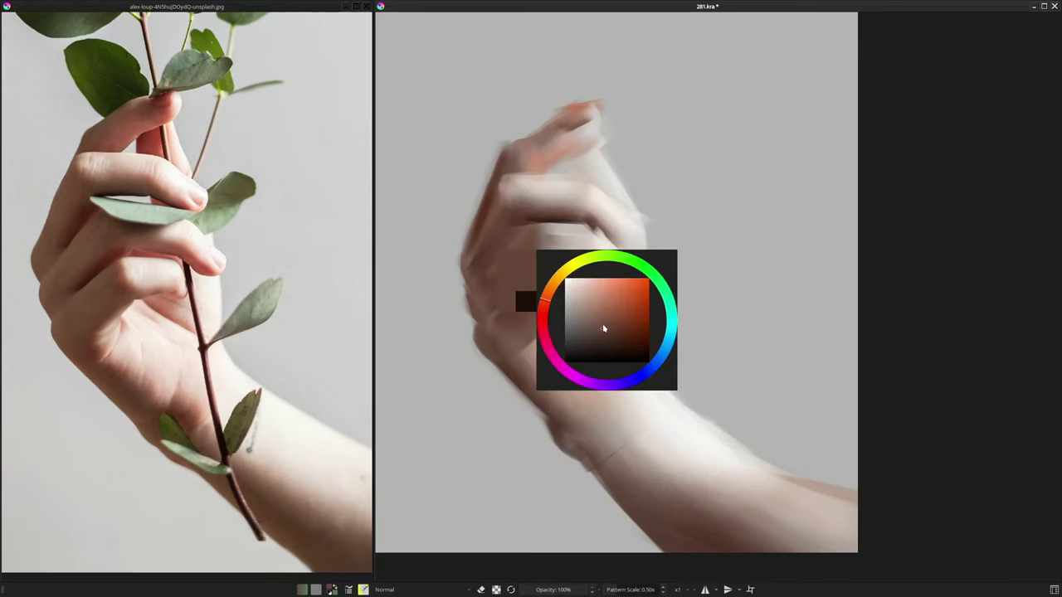
{"action": "right_click", "coordinate": [581, 320]}
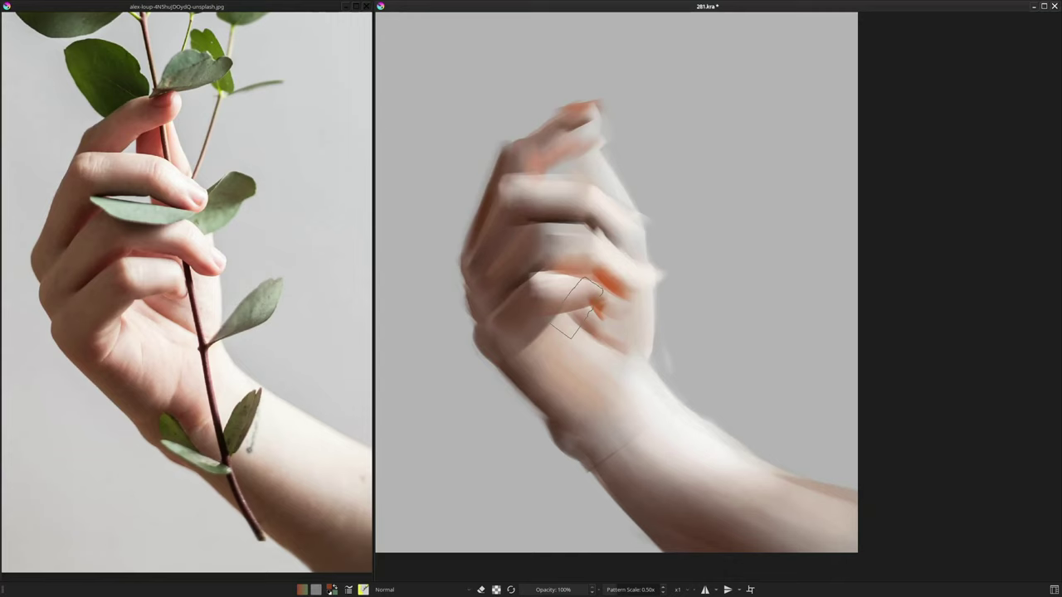
{"action": "left_click_drag", "start_coordinate": [591, 326], "coordinate": [615, 300]}
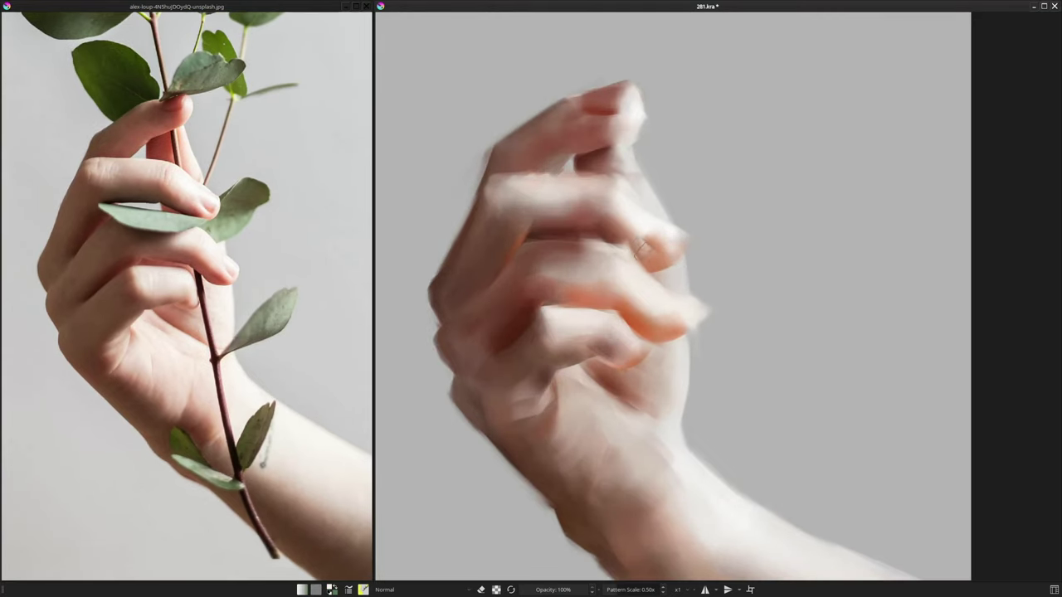
{"action": "right_click", "coordinate": [697, 264]}
{"action": "right_click", "coordinate": [795, 259]}
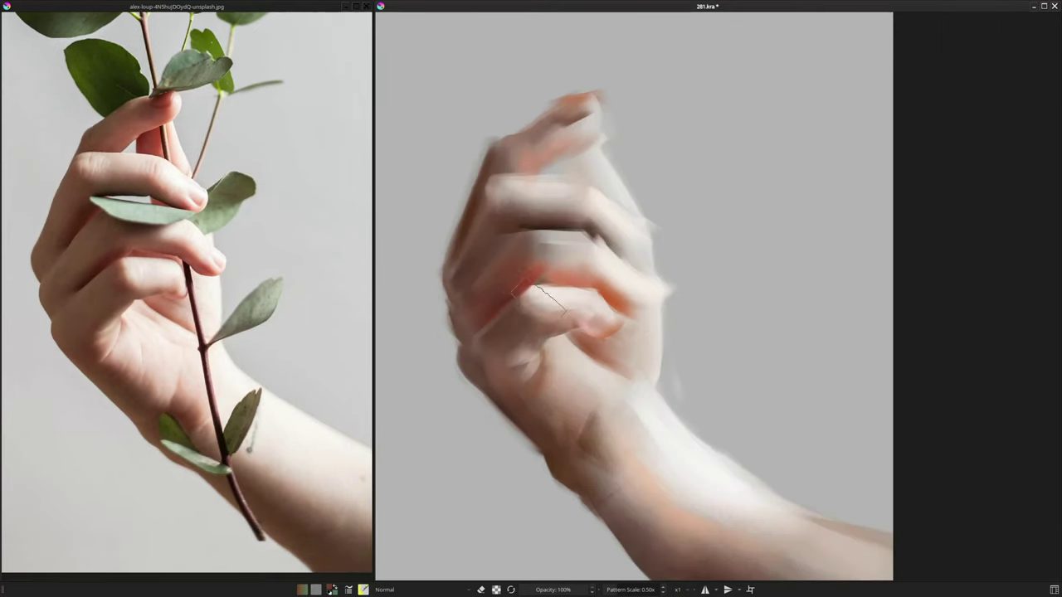
{"action": "right_click", "coordinate": [516, 291]}
{"action": "right_click", "coordinate": [507, 292]}
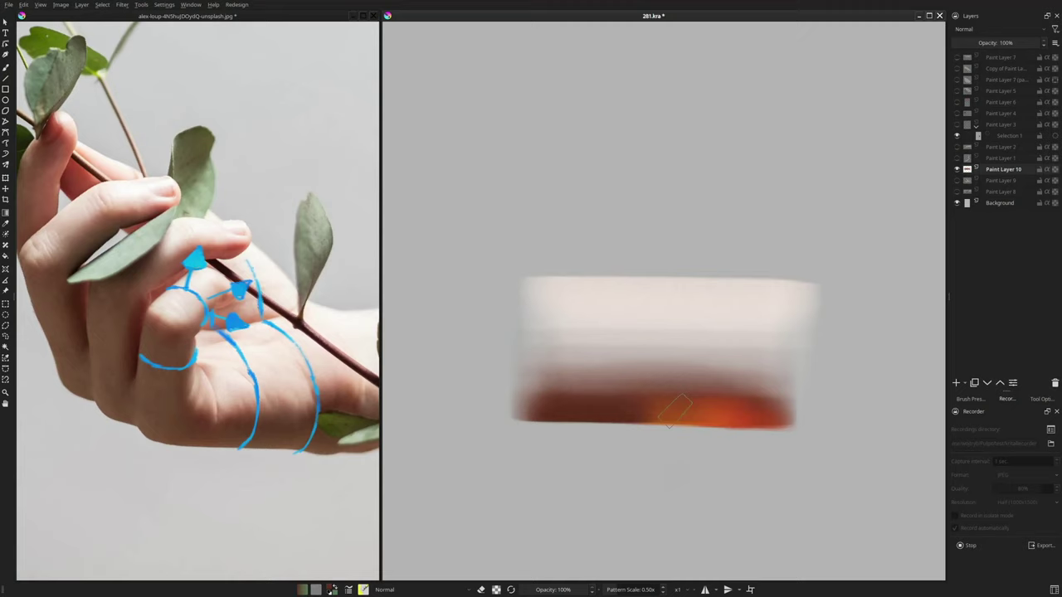
Step: Try several strokes in a new color along the band's dark lower edge, undoing each one
{"action": "key", "text": "shift+i"}
{"action": "left_click", "coordinate": [645, 432]}
{"action": "left_click_drag", "start_coordinate": [553, 413], "coordinate": [668, 410]}
{"action": "key", "text": "ctrl+z"}
{"action": "left_click_drag", "start_coordinate": [531, 416], "coordinate": [794, 424]}
{"action": "key", "text": "ctrl+z"}
{"action": "mouse_move", "coordinate": [526, 418]}
{"action": "left_mouse_down"}
{"action": "mouse_move", "coordinate": [757, 420]}
{"action": "mouse_move", "coordinate": [522, 419]}
{"action": "mouse_move", "coordinate": [745, 425]}
{"action": "left_mouse_up"}
{"action": "key", "text": "ctrl+z"}
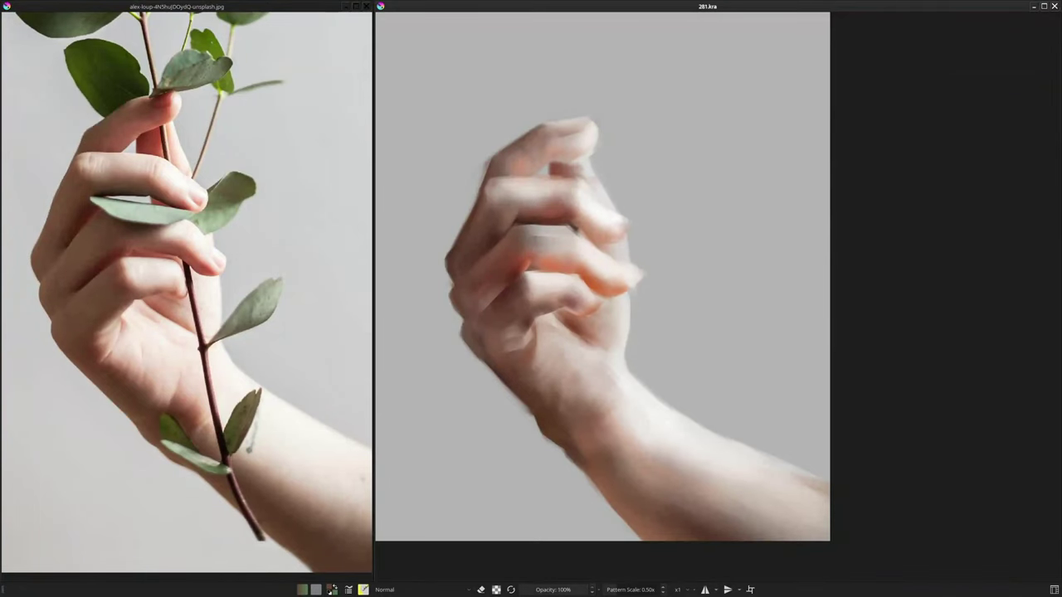
Step: Refine the shading under the index fingertip in the hand study and adjust the skin color
{"action": "left_click_drag", "start_coordinate": [552, 166], "coordinate": [585, 158]}
{"action": "key", "text": "shift+i"}
{"action": "left_click", "coordinate": [581, 181]}
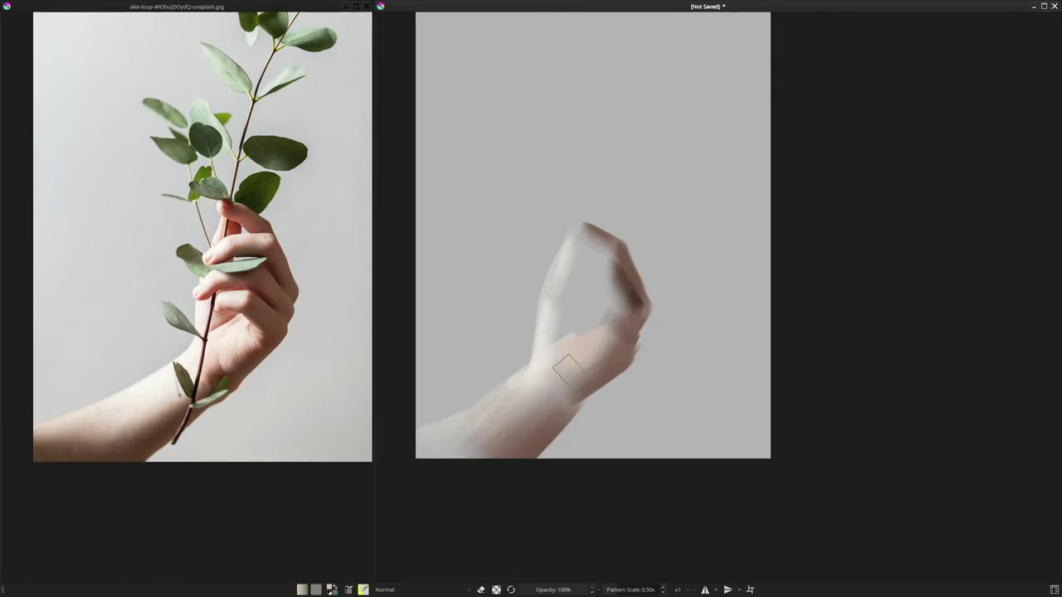
Step: Fill the palm of the mirrored hand study with light skin tones sampled and adjusted between strokes
{"action": "left_click_drag", "start_coordinate": [558, 334], "coordinate": [581, 322]}
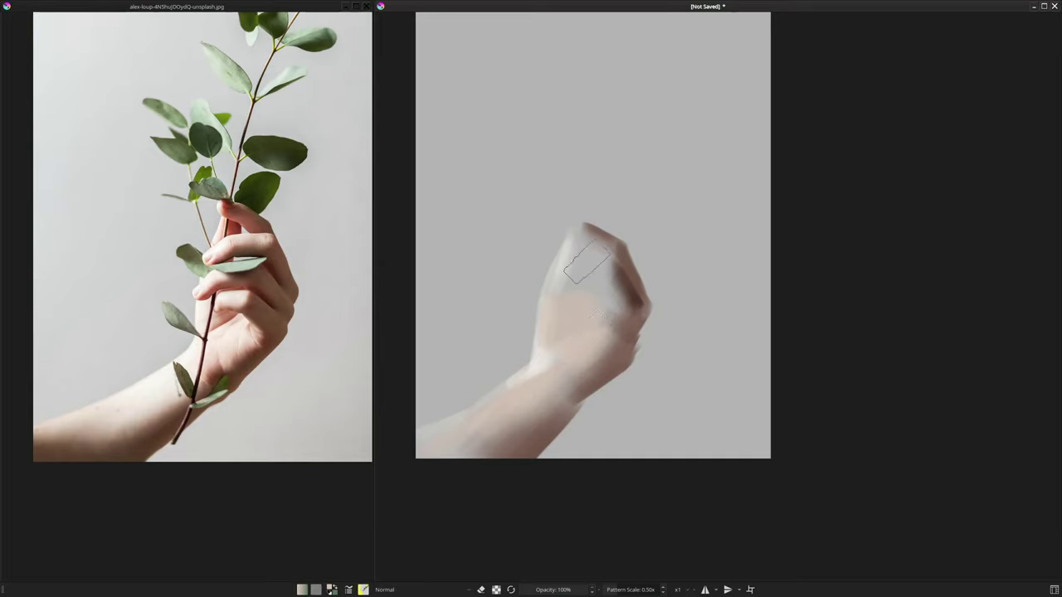
{"action": "left_click", "coordinate": [562, 259], "text": "ctrl"}
{"action": "left_click_drag", "start_coordinate": [586, 289], "coordinate": [572, 264]}
{"action": "key", "text": "shift+i"}
{"action": "left_click", "coordinate": [509, 272]}
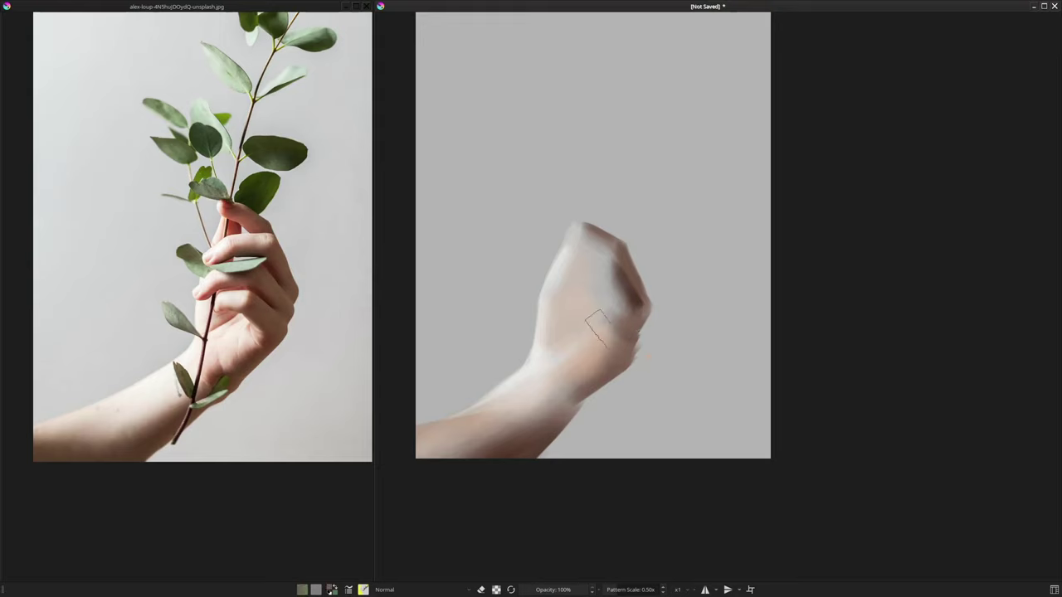
Step: Block in the dark reddish-brown shadow of the curled fingers on the outer side of the mirrored hand
{"action": "mouse_move", "coordinate": [608, 341]}
{"action": "left_mouse_down"}
{"action": "mouse_move", "coordinate": [588, 312]}
{"action": "mouse_move", "coordinate": [595, 292]}
{"action": "left_mouse_up"}
{"action": "key", "text": "shift+i"}
{"action": "left_click", "coordinate": [597, 327]}
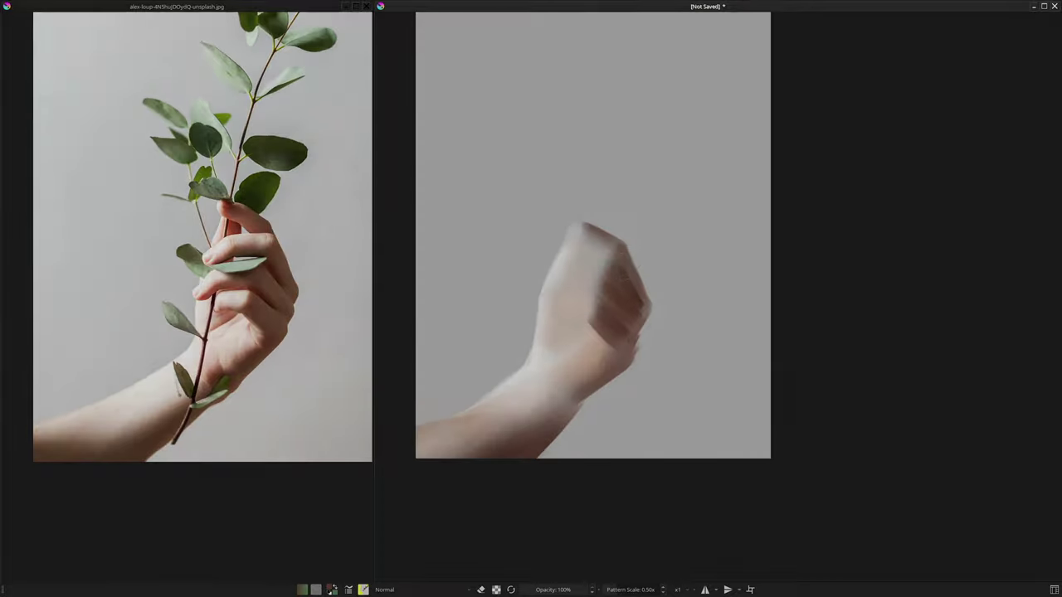
{"action": "right_click", "coordinate": [626, 274]}
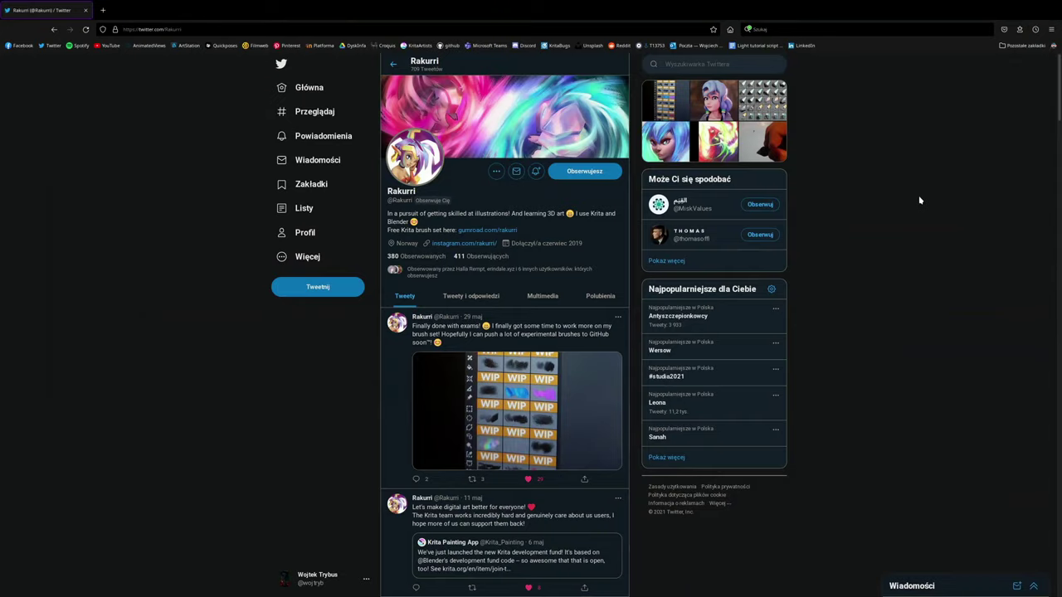
Step: Switch to the browser and look through the brush author's Twitter feed for posts about the Krita brush set
{"action": "scroll", "coordinate": [919, 200], "scroll_direction": "down", "scroll_amount": 10}
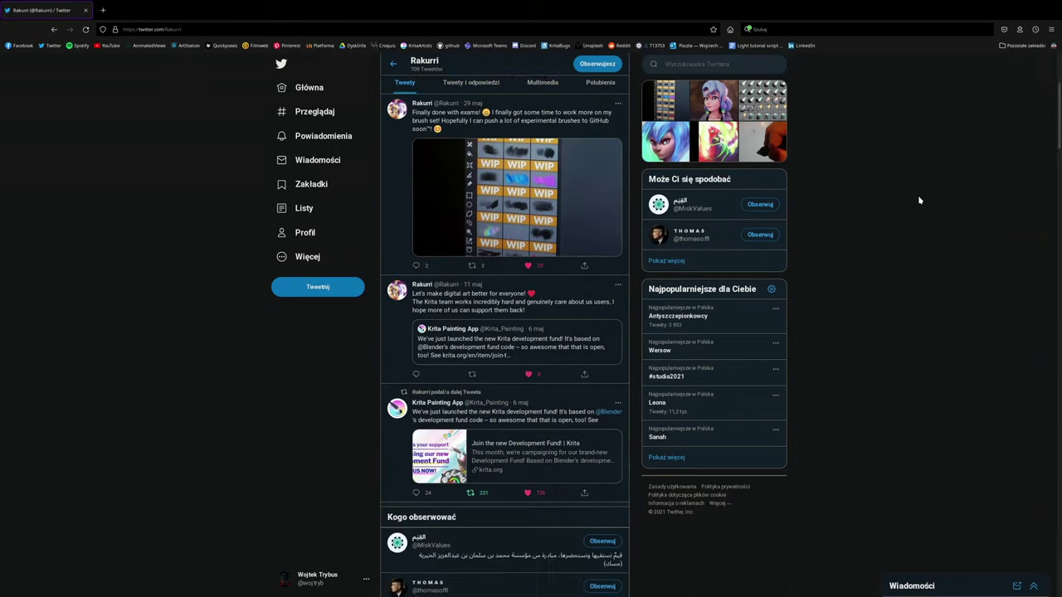
{"action": "scroll", "coordinate": [918, 200], "scroll_direction": "down", "scroll_amount": 15}
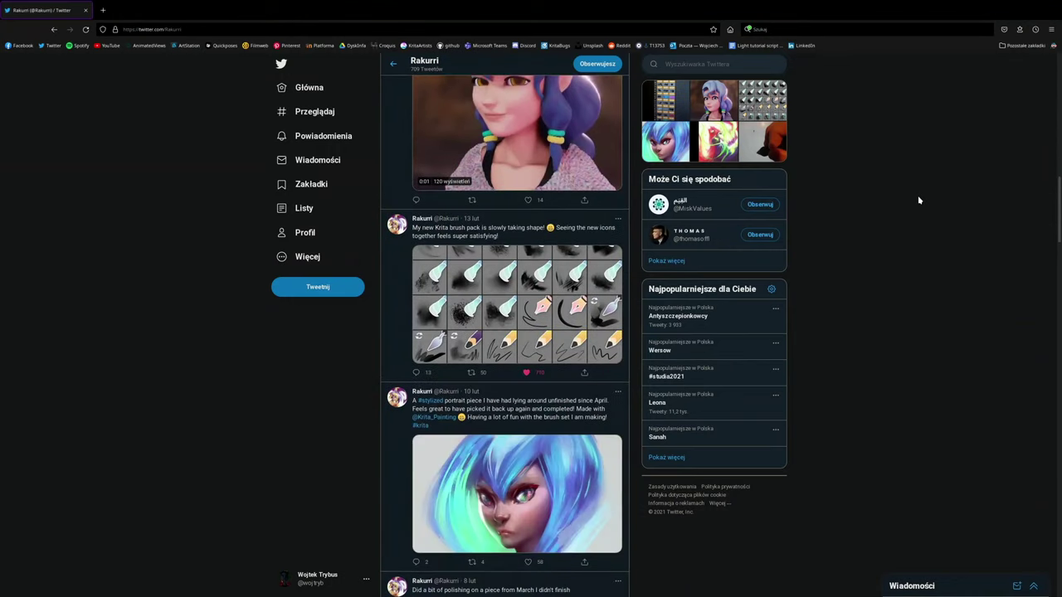
{"action": "scroll", "coordinate": [918, 199], "scroll_direction": "down", "scroll_amount": 12}
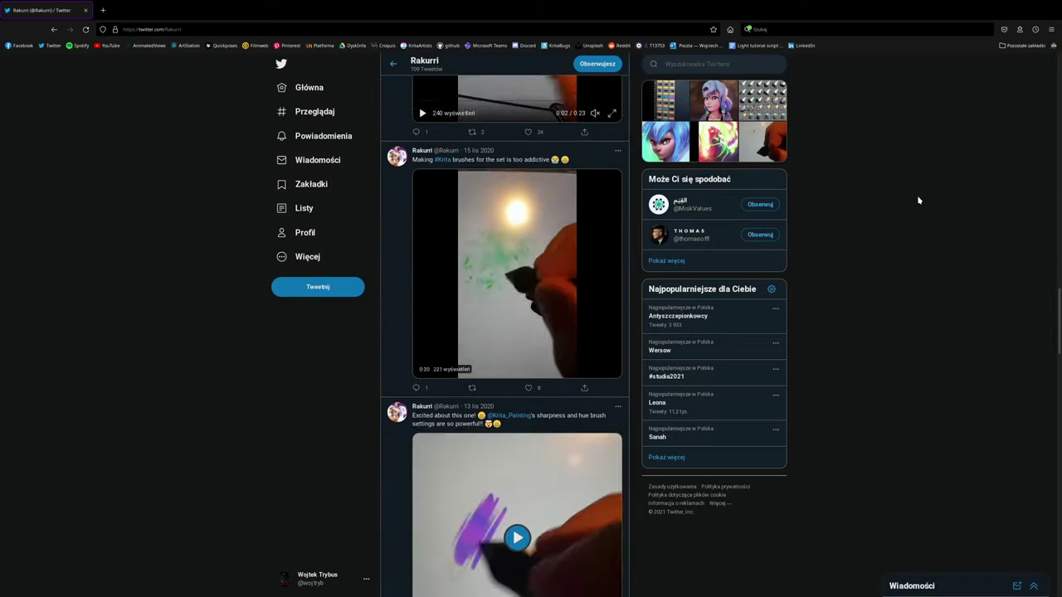
{"action": "scroll", "coordinate": [919, 200], "scroll_direction": "down", "scroll_amount": 5}
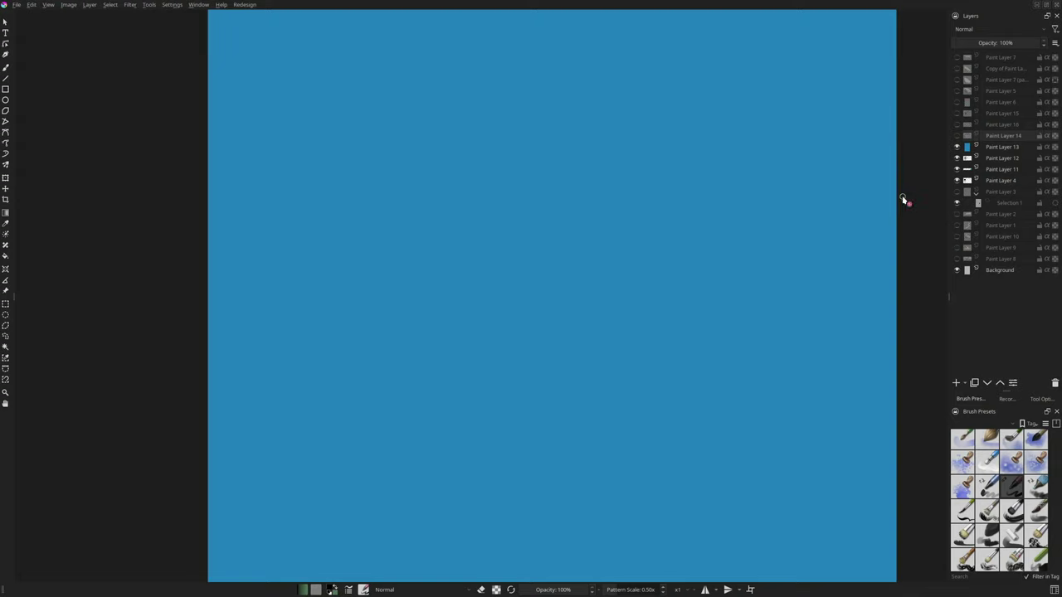
Step: Make Paint Layer 15, Paint Layer 16 and Paint Layer 14 visible to present the brush mode comparison
{"action": "left_click", "coordinate": [956, 113]}
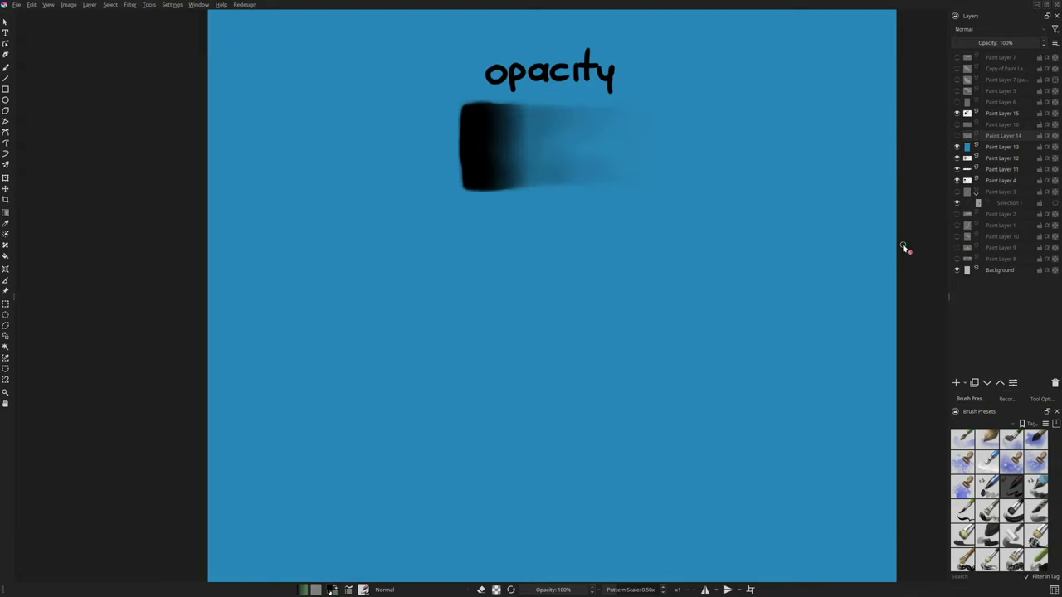
{"action": "left_click", "coordinate": [957, 125]}
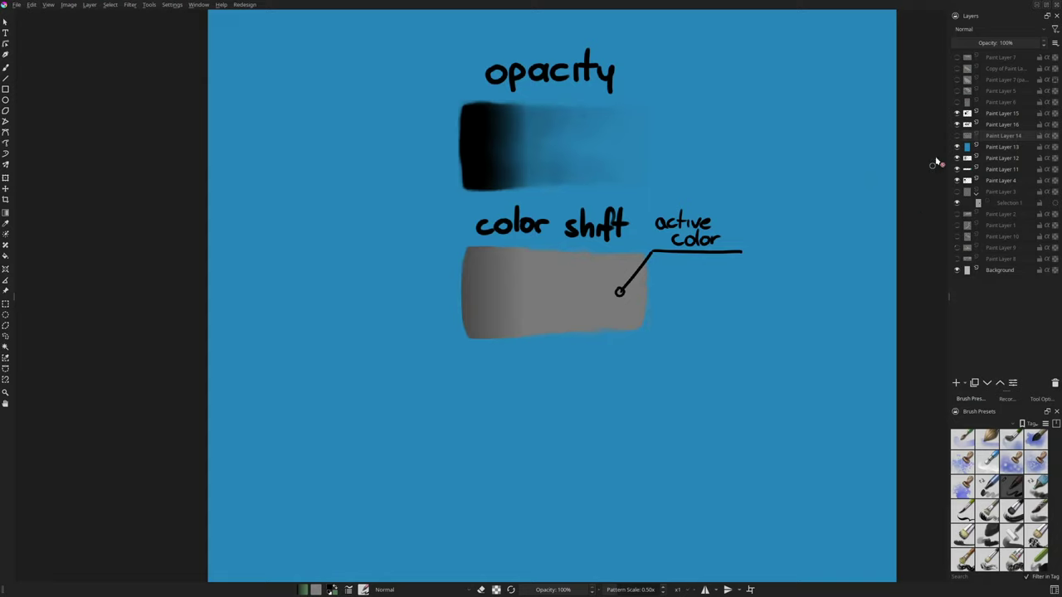
{"action": "left_click", "coordinate": [957, 136]}
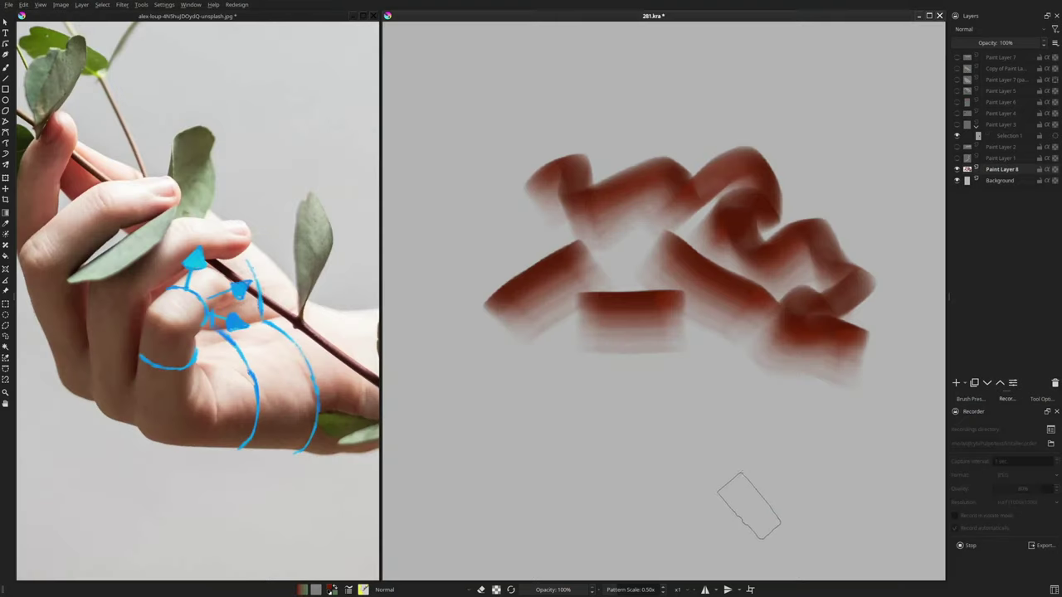
Step: Clear the reddish-brown test strokes from Paint Layer 8 and paint fresh strokes with the gradient brush
{"action": "key", "text": "Delete"}
{"action": "mouse_move", "coordinate": [722, 240]}
{"action": "left_mouse_down"}
{"action": "mouse_move", "coordinate": [689, 286]}
{"action": "mouse_move", "coordinate": [771, 344]}
{"action": "mouse_move", "coordinate": [754, 398]}
{"action": "mouse_move", "coordinate": [540, 427]}
{"action": "mouse_move", "coordinate": [552, 465]}
{"action": "mouse_move", "coordinate": [535, 489]}
{"action": "left_mouse_up"}
{"action": "left_click_drag", "start_coordinate": [773, 448], "coordinate": [822, 498]}
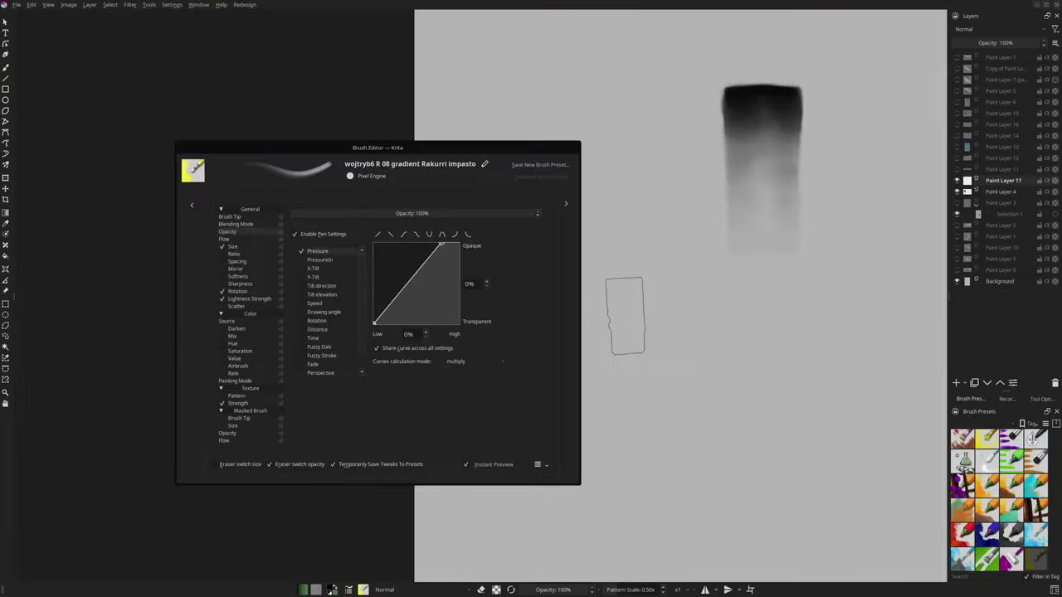
Step: Paint a long horizontal stroke and three short overlapping ones with varying pen pressure on Paint Layer 17
{"action": "left_click_drag", "start_coordinate": [635, 313], "coordinate": [877, 314]}
{"action": "left_click_drag", "start_coordinate": [689, 328], "coordinate": [815, 347]}
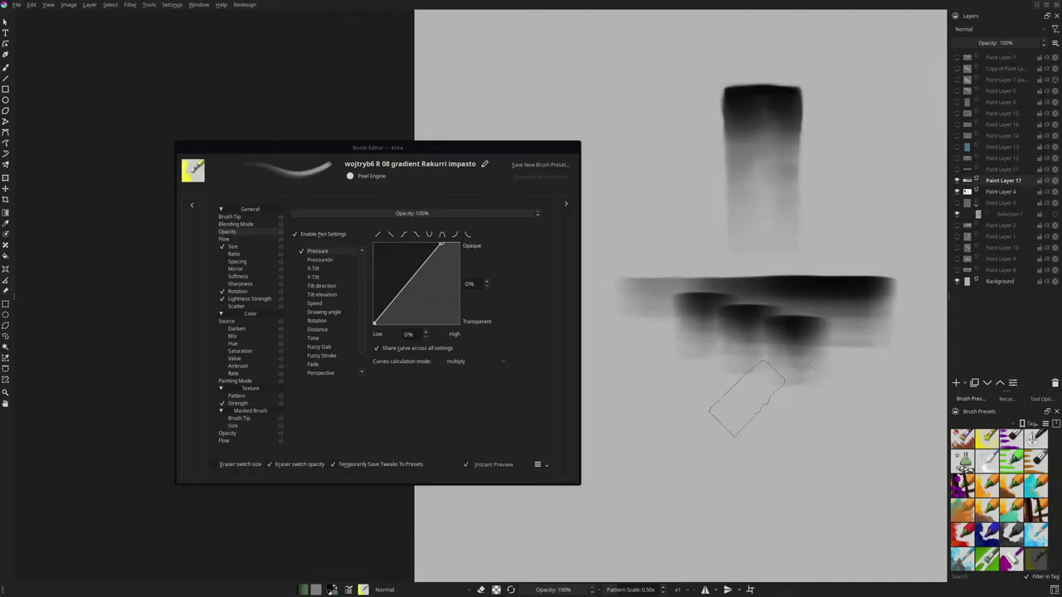
Step: Set the gradient brush's flow strength to 100% and paint overlapping test dabs and a horizontal stroke below the earlier ones
{"action": "left_click", "coordinate": [256, 240]}
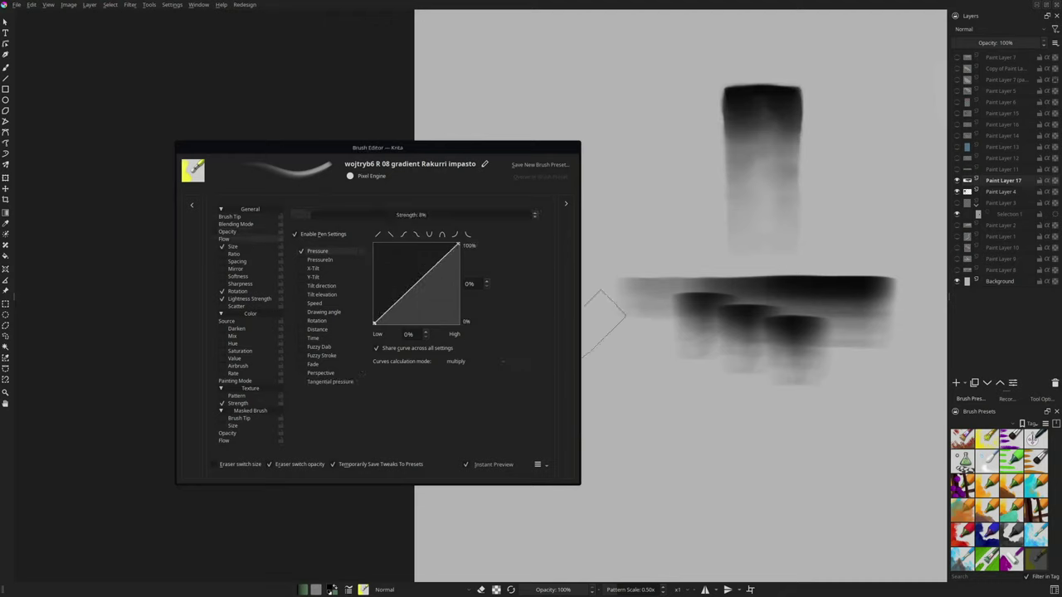
{"action": "left_click_drag", "start_coordinate": [515, 212], "coordinate": [538, 212]}
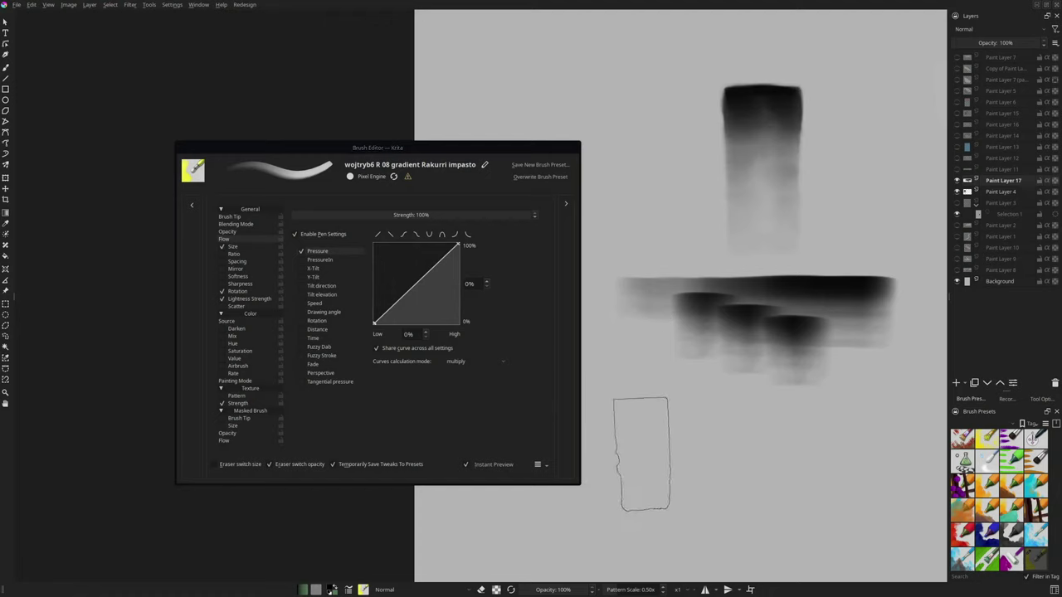
{"action": "left_click", "coordinate": [642, 450]}
{"action": "left_click", "coordinate": [664, 457]}
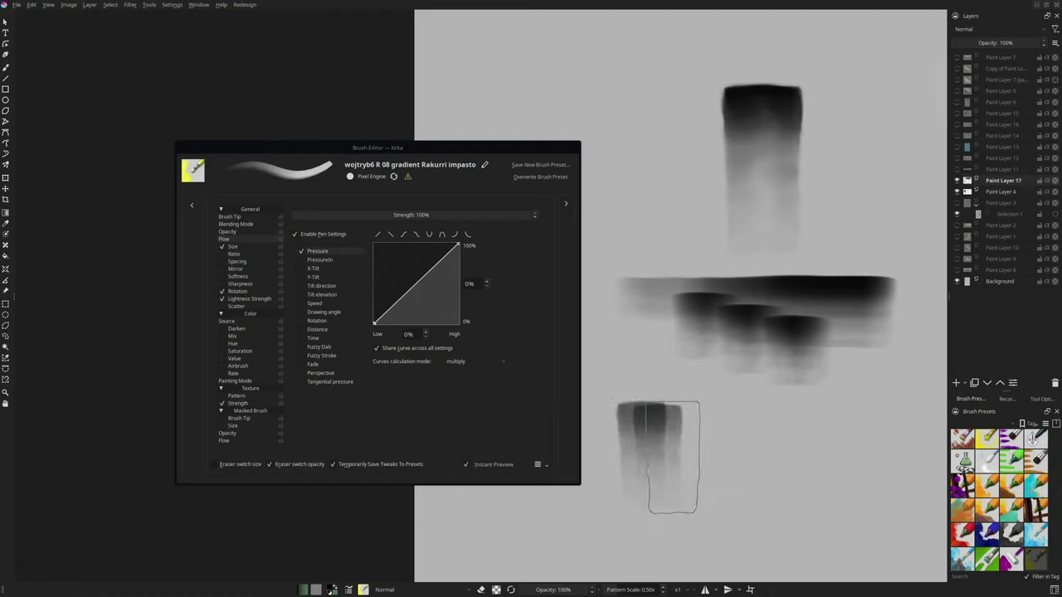
{"action": "left_click", "coordinate": [676, 458]}
{"action": "left_click", "coordinate": [687, 459]}
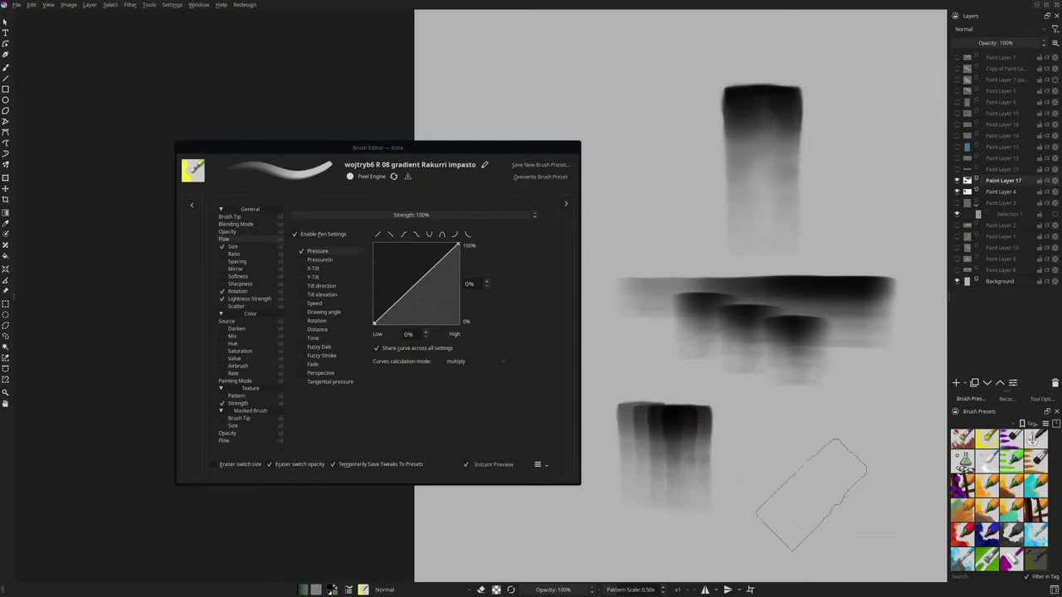
{"action": "left_click_drag", "start_coordinate": [758, 458], "coordinate": [901, 462]}
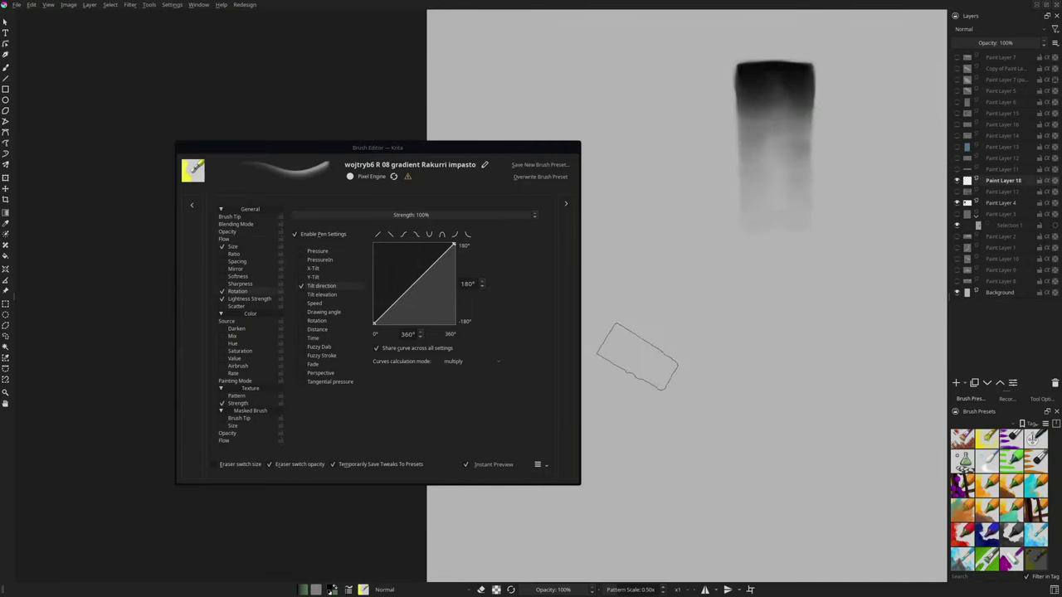
Step: Paint broad winding test strokes with tilt-driven rotation on Paint Layer 18 and undo them
{"action": "mouse_move", "coordinate": [634, 353]}
{"action": "left_mouse_down"}
{"action": "mouse_move", "coordinate": [677, 330]}
{"action": "mouse_move", "coordinate": [822, 345]}
{"action": "mouse_move", "coordinate": [857, 378]}
{"action": "mouse_move", "coordinate": [867, 421]}
{"action": "mouse_move", "coordinate": [721, 442]}
{"action": "mouse_move", "coordinate": [643, 479]}
{"action": "mouse_move", "coordinate": [639, 500]}
{"action": "mouse_move", "coordinate": [724, 521]}
{"action": "mouse_move", "coordinate": [792, 515]}
{"action": "mouse_move", "coordinate": [888, 527]}
{"action": "mouse_move", "coordinate": [868, 510]}
{"action": "left_mouse_up"}
{"action": "right_click", "coordinate": [701, 375]}
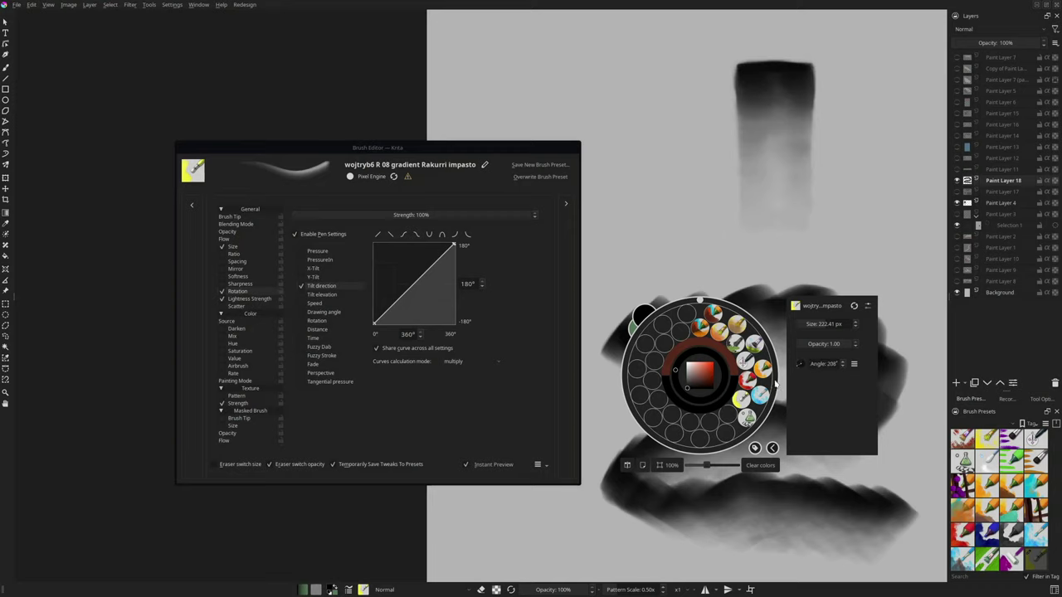
{"action": "key", "text": "ctrl+z"}
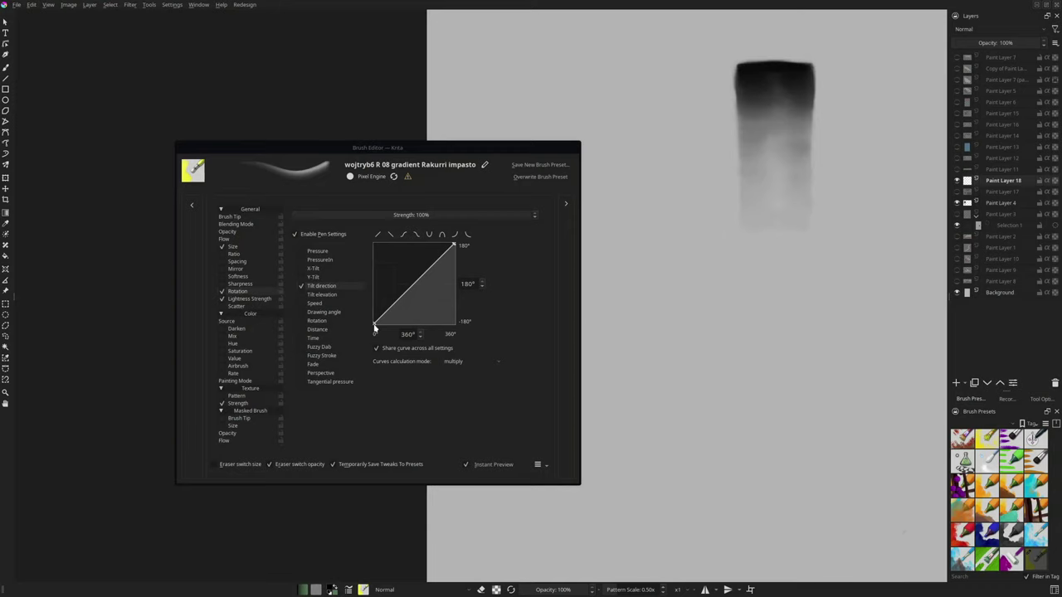
Step: Raise the start of the rotation's tilt direction curve, end it at 315° and 180°, and paint a horizontal and a vertical test stroke
{"action": "left_click_drag", "start_coordinate": [374, 321], "coordinate": [369, 315]}
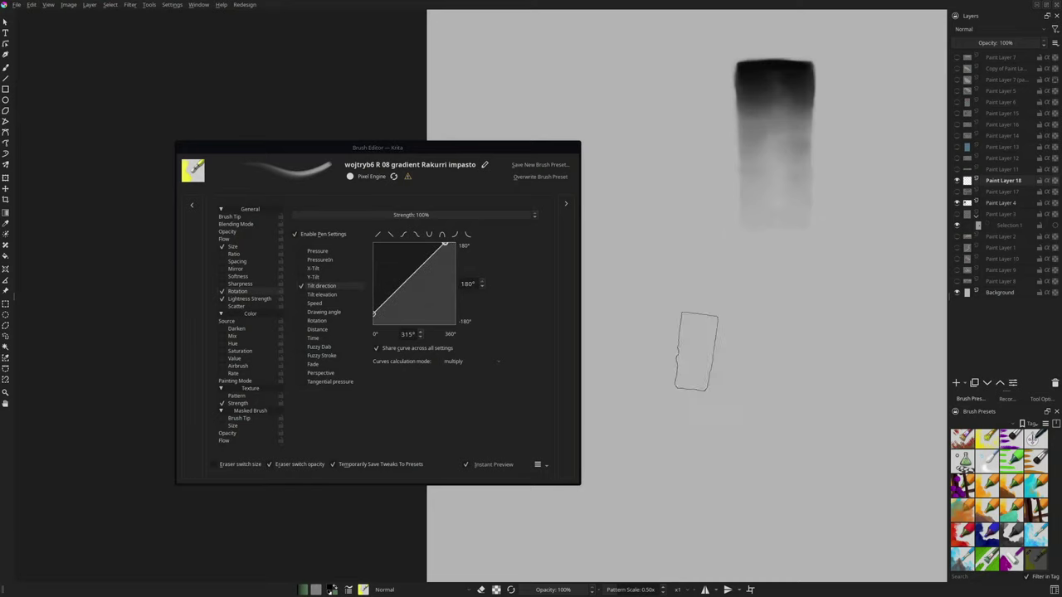
{"action": "right_click", "coordinate": [693, 354]}
{"action": "right_click", "coordinate": [654, 329]}
{"action": "mouse_move", "coordinate": [655, 322]}
{"action": "left_mouse_down"}
{"action": "mouse_move", "coordinate": [766, 319]}
{"action": "mouse_move", "coordinate": [836, 346]}
{"action": "mouse_move", "coordinate": [828, 411]}
{"action": "left_mouse_up"}
{"action": "right_click", "coordinate": [761, 379]}
{"action": "left_click", "coordinate": [846, 349]}
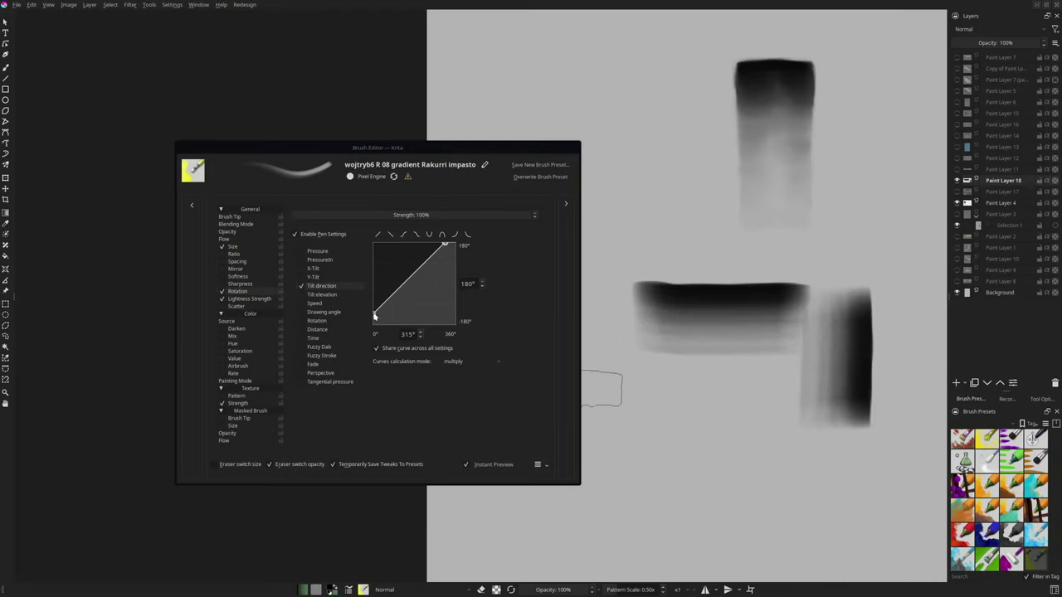
Step: Try moving the start point of the rotation's tilt direction curve to 40° at -180° and adjusting its end point
{"action": "left_click_drag", "start_coordinate": [374, 315], "coordinate": [381, 324]}
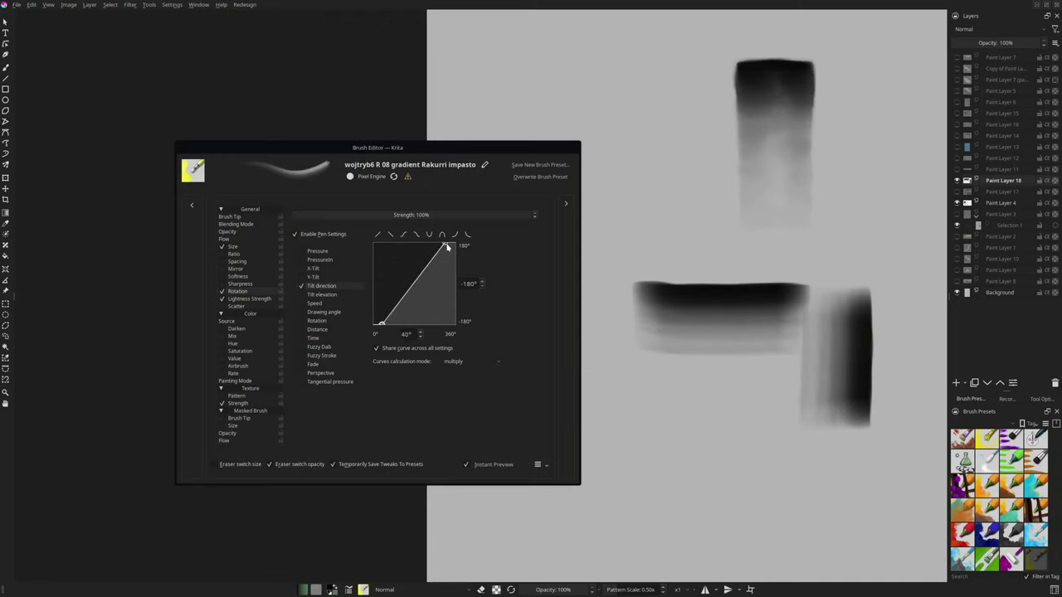
{"action": "left_click_drag", "start_coordinate": [448, 247], "coordinate": [453, 250]}
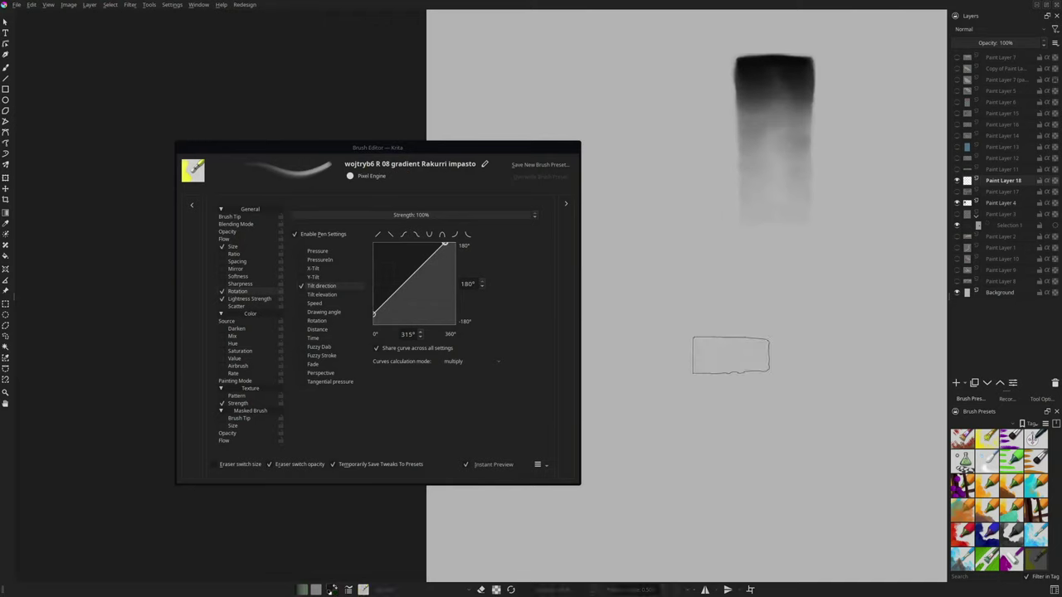
Step: Check the brush angle and paint a horizontal gradient stroke and a vertical one beside it, tilting the pen differently for each
{"action": "right_click", "coordinate": [731, 355]}
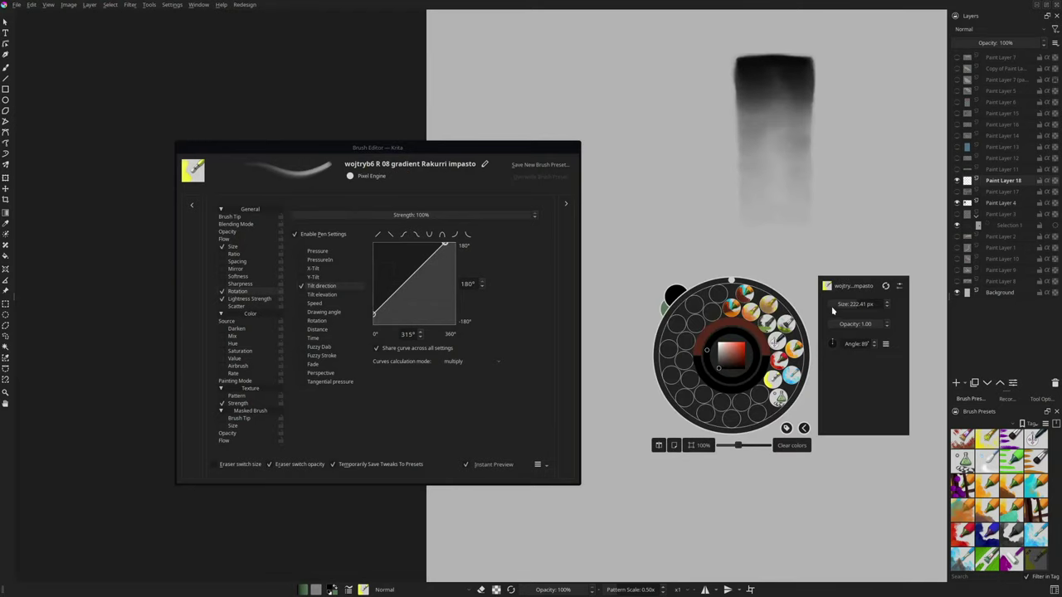
{"action": "left_click", "coordinate": [782, 241]}
{"action": "mouse_move", "coordinate": [656, 285]}
{"action": "left_mouse_down"}
{"action": "mouse_move", "coordinate": [877, 269]}
{"action": "mouse_move", "coordinate": [833, 328]}
{"action": "mouse_move", "coordinate": [830, 444]}
{"action": "left_mouse_up"}
{"action": "right_click", "coordinate": [761, 295]}
{"action": "left_click", "coordinate": [832, 293]}
Step: Paint overlapping dark dabs below the horizontal stroke with varying pen tilt, checking the brush angle between them
{"action": "right_click", "coordinate": [761, 406]}
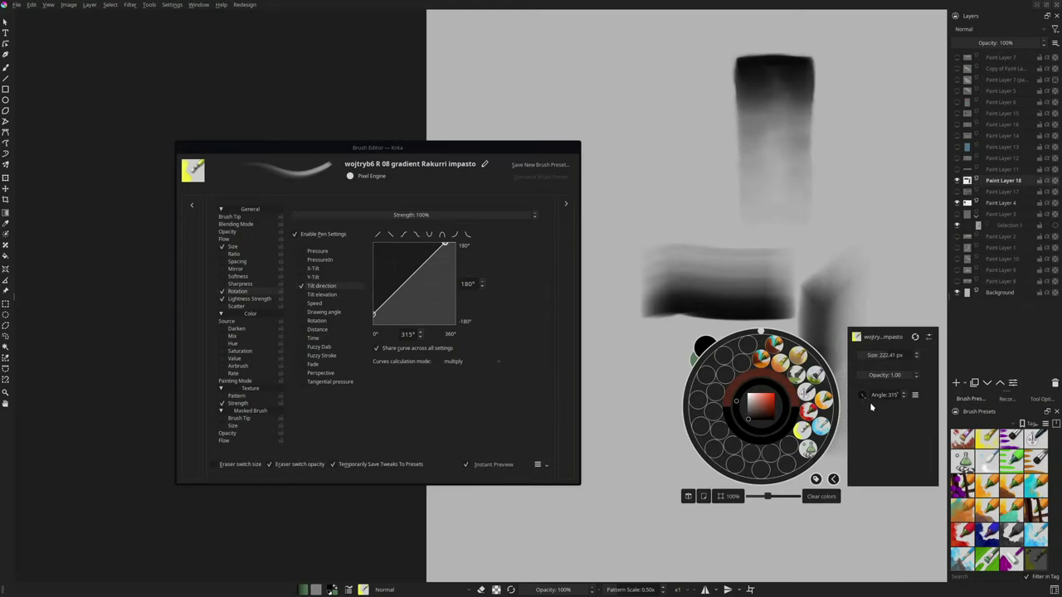
{"action": "left_click", "coordinate": [705, 382]}
{"action": "mouse_move", "coordinate": [683, 380]}
{"action": "left_mouse_down"}
{"action": "mouse_move", "coordinate": [703, 434]}
{"action": "mouse_move", "coordinate": [740, 464]}
{"action": "mouse_move", "coordinate": [701, 510]}
{"action": "left_mouse_up"}
{"action": "right_click", "coordinate": [761, 476]}
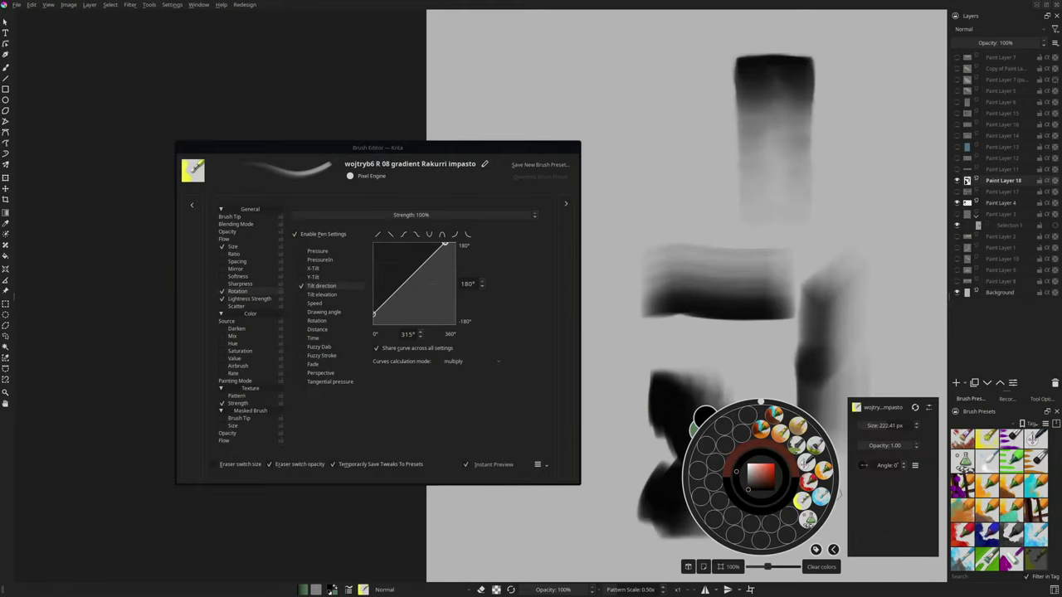
{"action": "left_click", "coordinate": [730, 407]}
{"action": "mouse_move", "coordinate": [730, 407]}
{"action": "left_mouse_down"}
{"action": "mouse_move", "coordinate": [771, 410]}
{"action": "mouse_move", "coordinate": [731, 403]}
{"action": "left_mouse_up"}
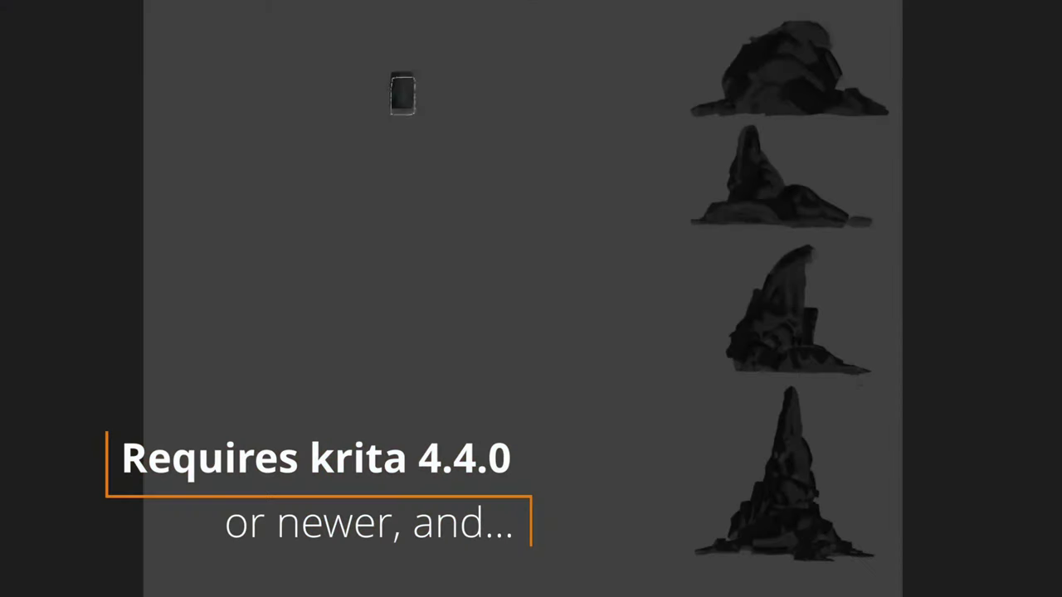
Step: Paint a narrow spire and a broad base of a new rock form with the gradient brush, beside the existing rock studies
{"action": "mouse_move", "coordinate": [399, 90]}
{"action": "left_mouse_down"}
{"action": "mouse_move", "coordinate": [379, 341]}
{"action": "mouse_move", "coordinate": [424, 295]}
{"action": "left_mouse_up"}
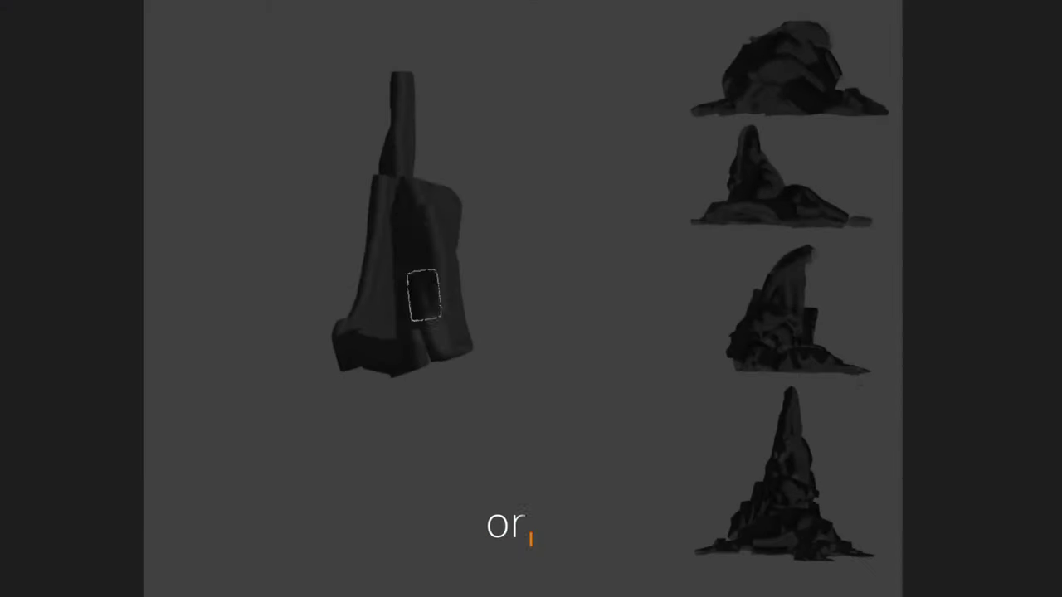